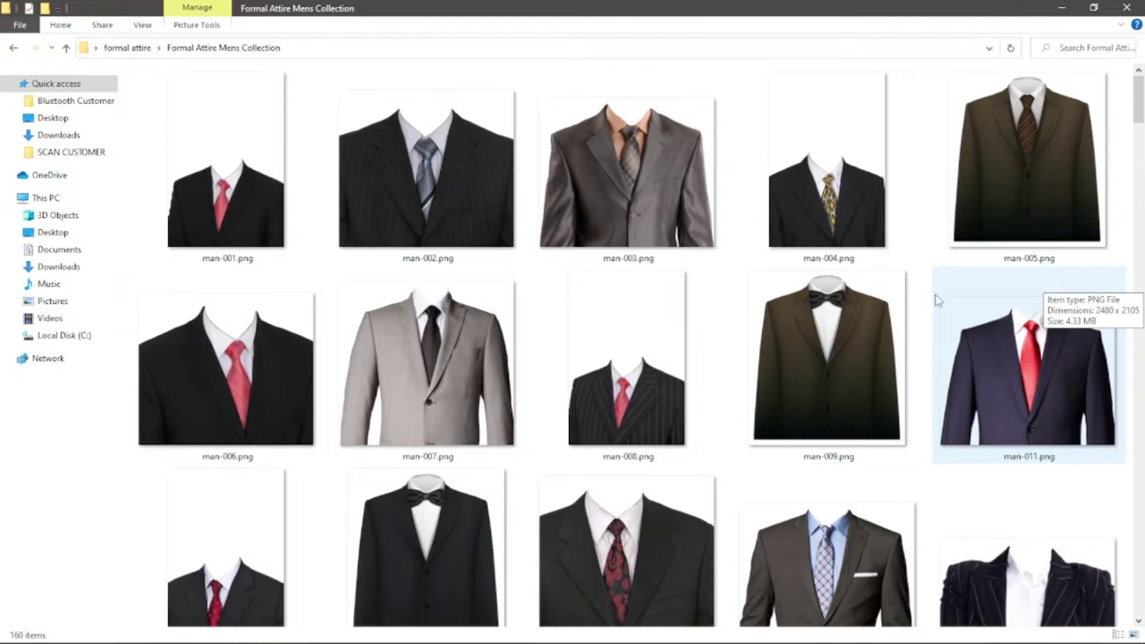
Look through the suit images in the Formal Attire Mens Collection folder
scroll(941, 376, down, 6)
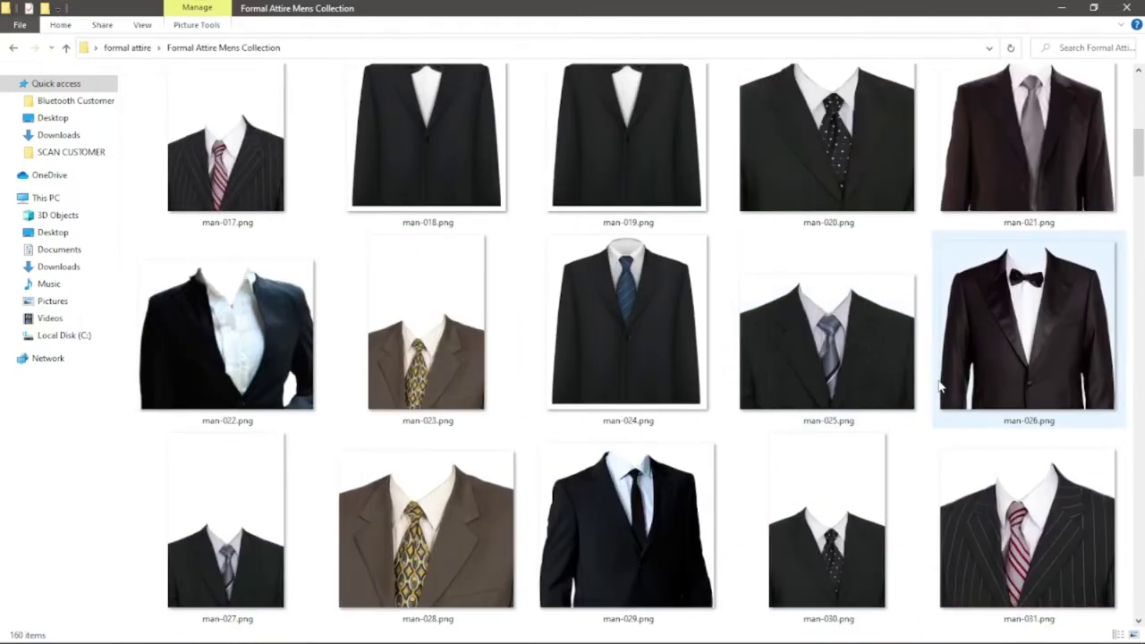
scroll(940, 386, down, 14)
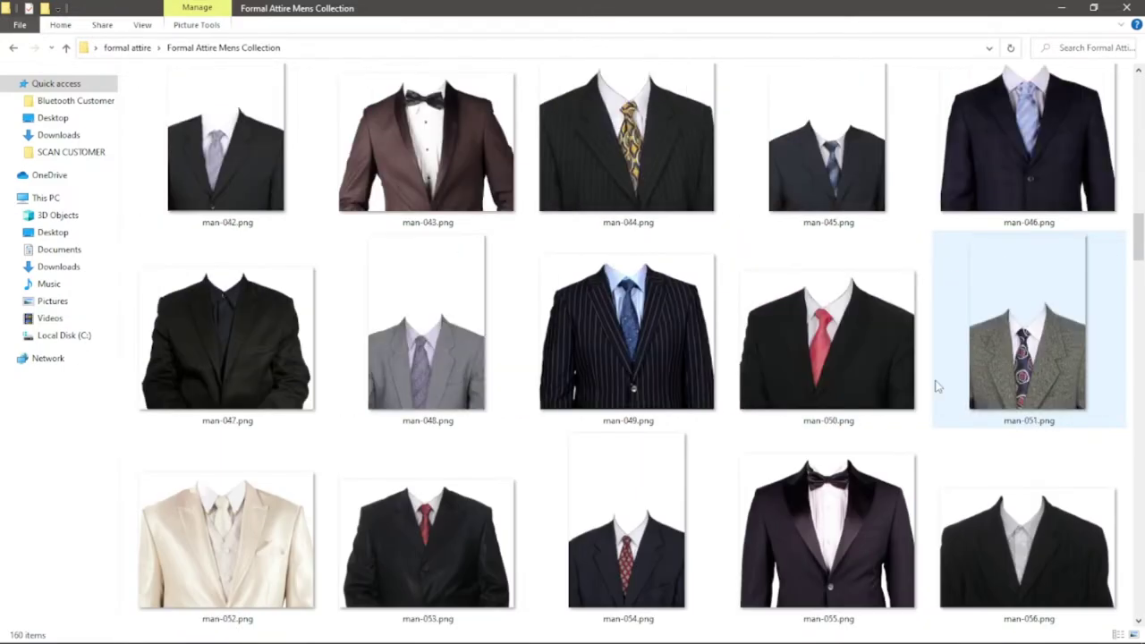
scroll(938, 386, down, 8)
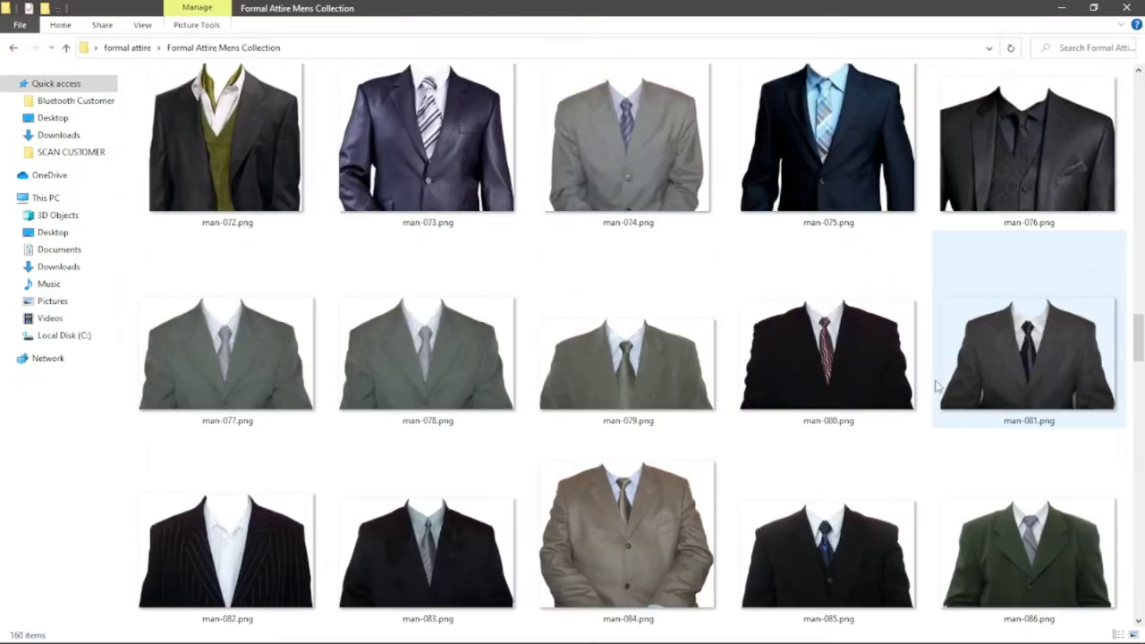
scroll(937, 387, down, 12)
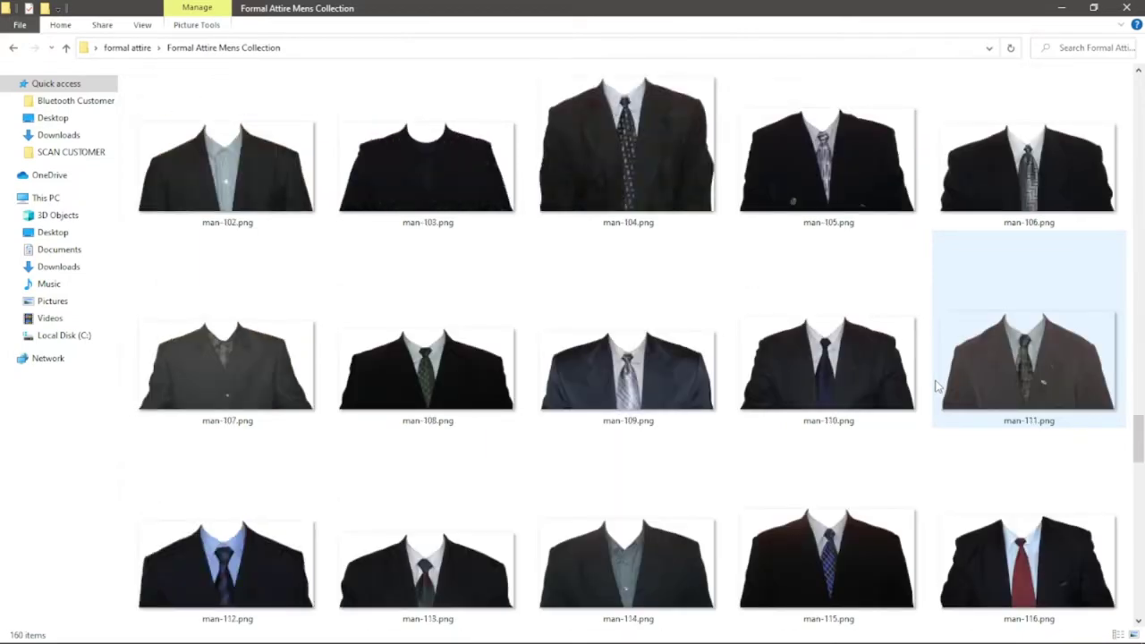
scroll(937, 387, down, 14)
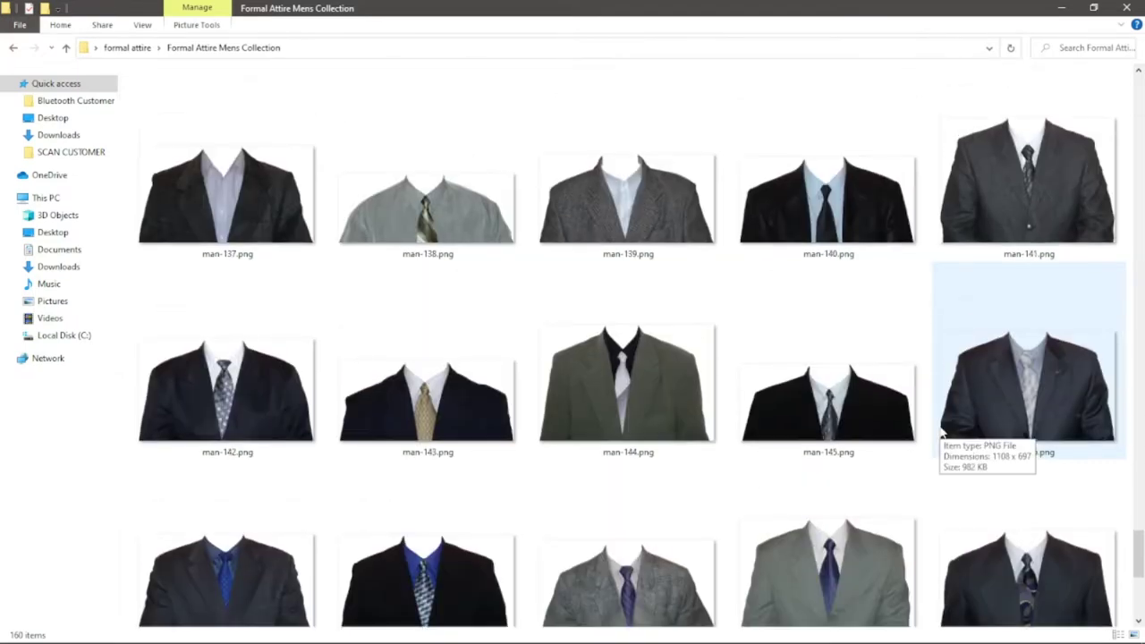
scroll(941, 432, down, 3)
scroll(941, 432, down, 3)
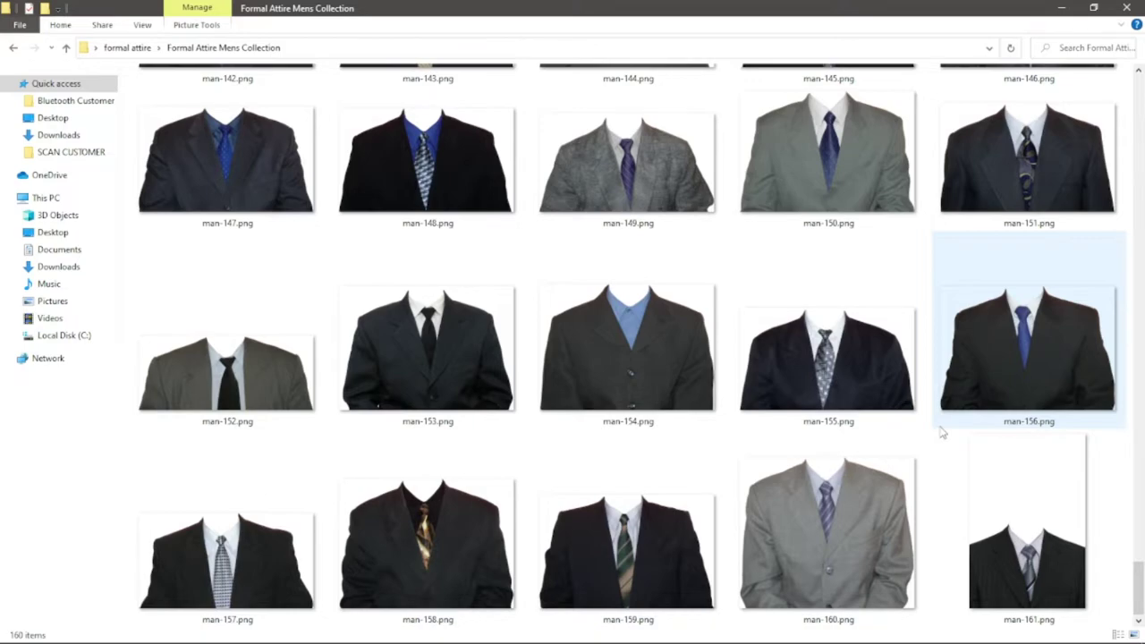
scroll(941, 433, up, 20)
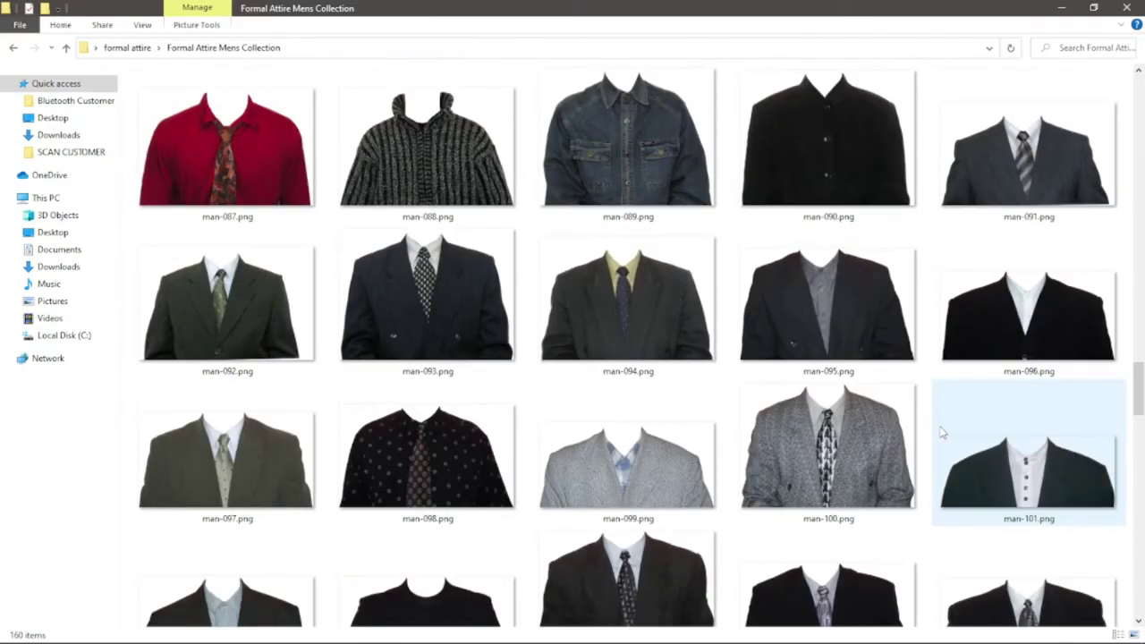
scroll(941, 432, up, 4)
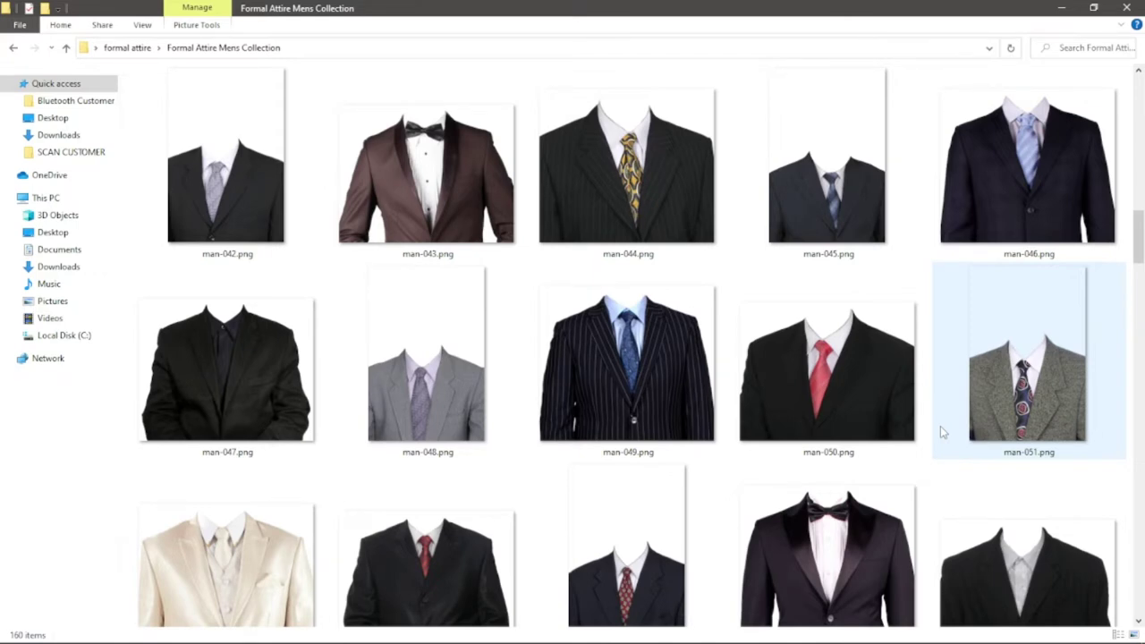
scroll(940, 427, down, 20)
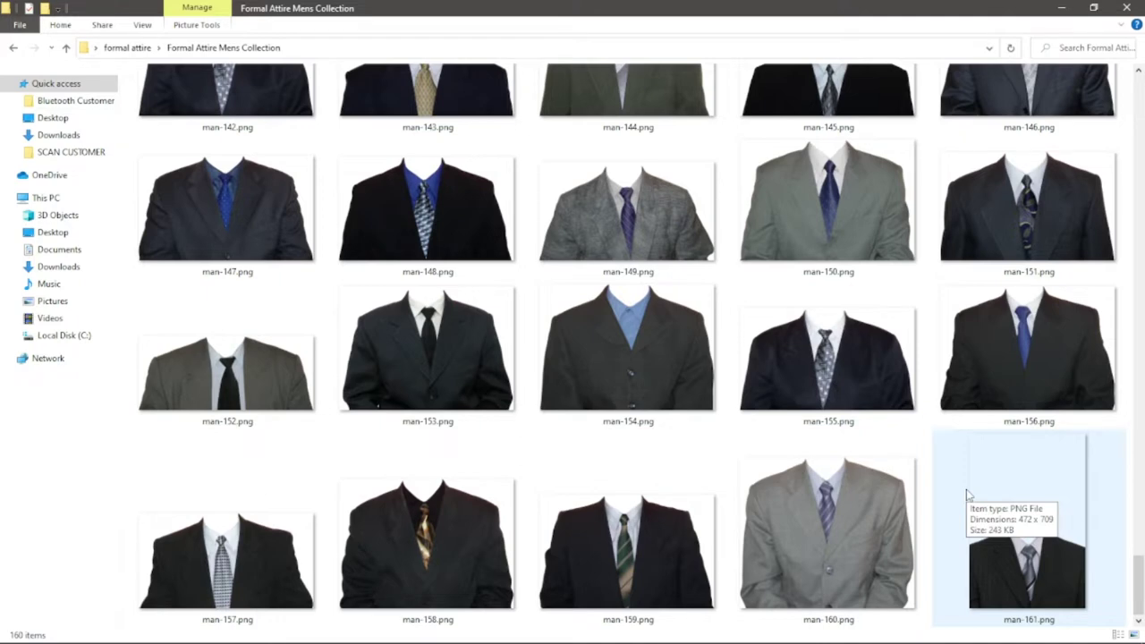
scroll(966, 494, up, 15)
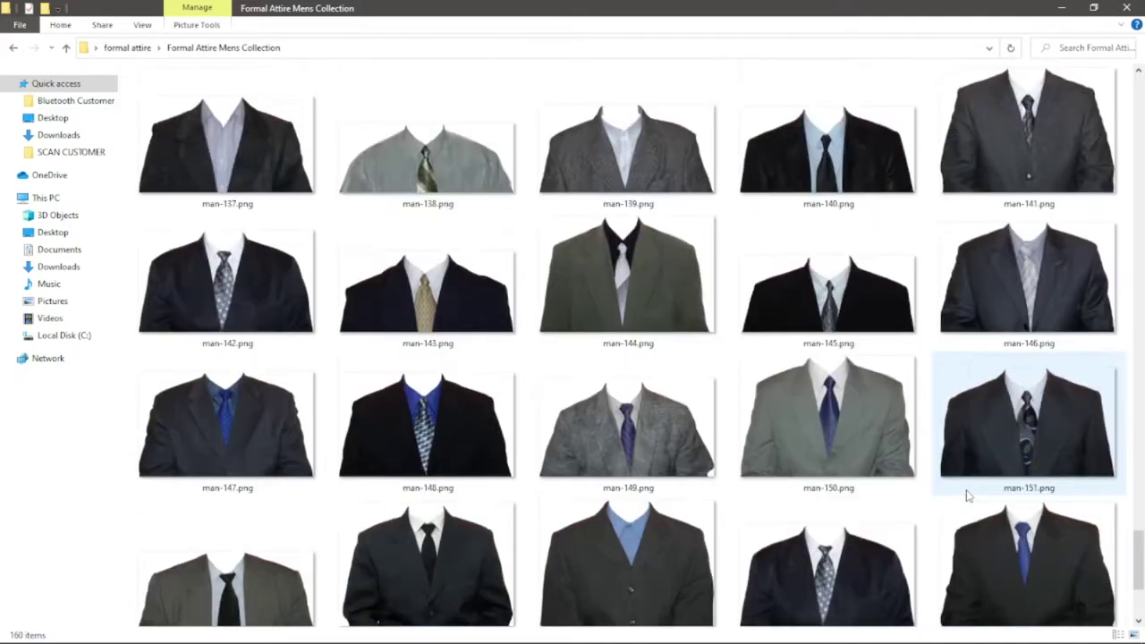
scroll(966, 495, up, 5)
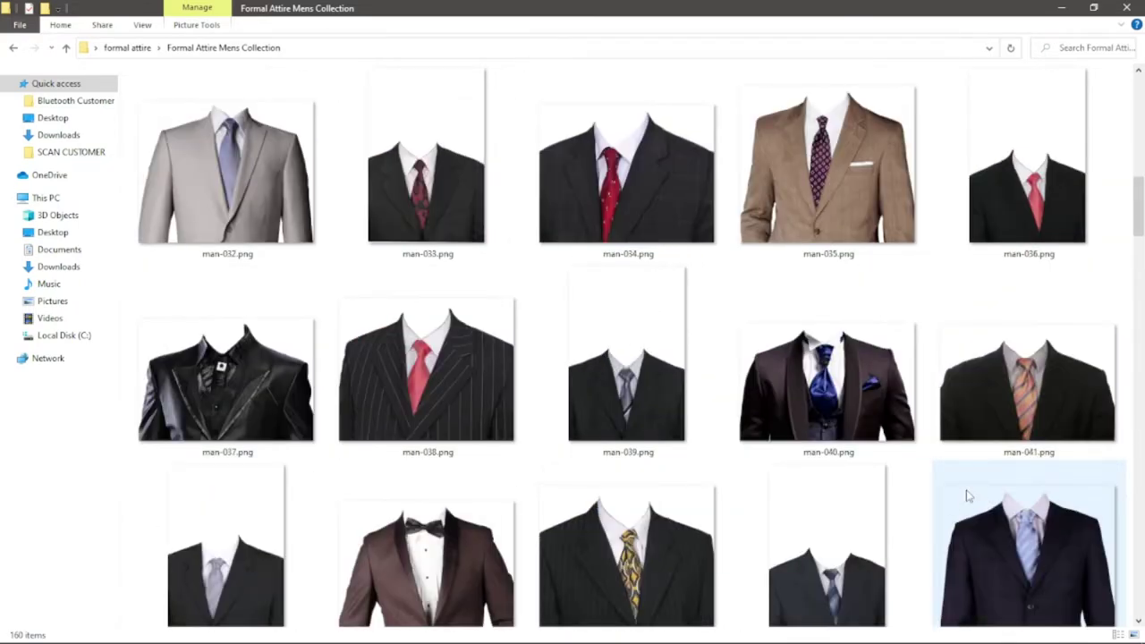
scroll(966, 495, up, 1)
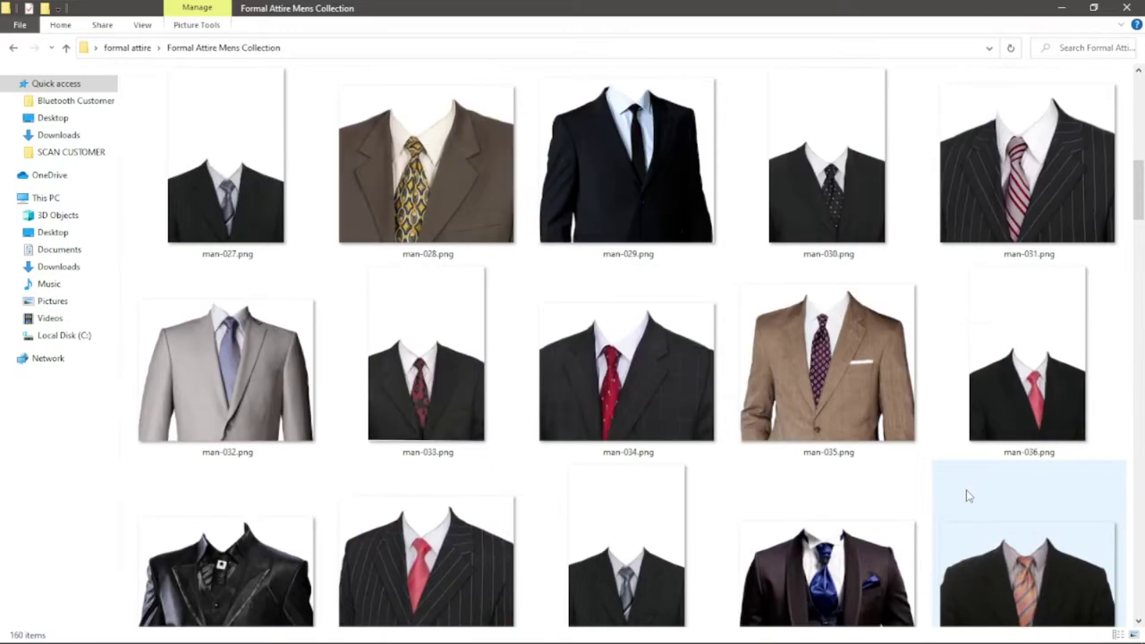
scroll(966, 494, up, 5)
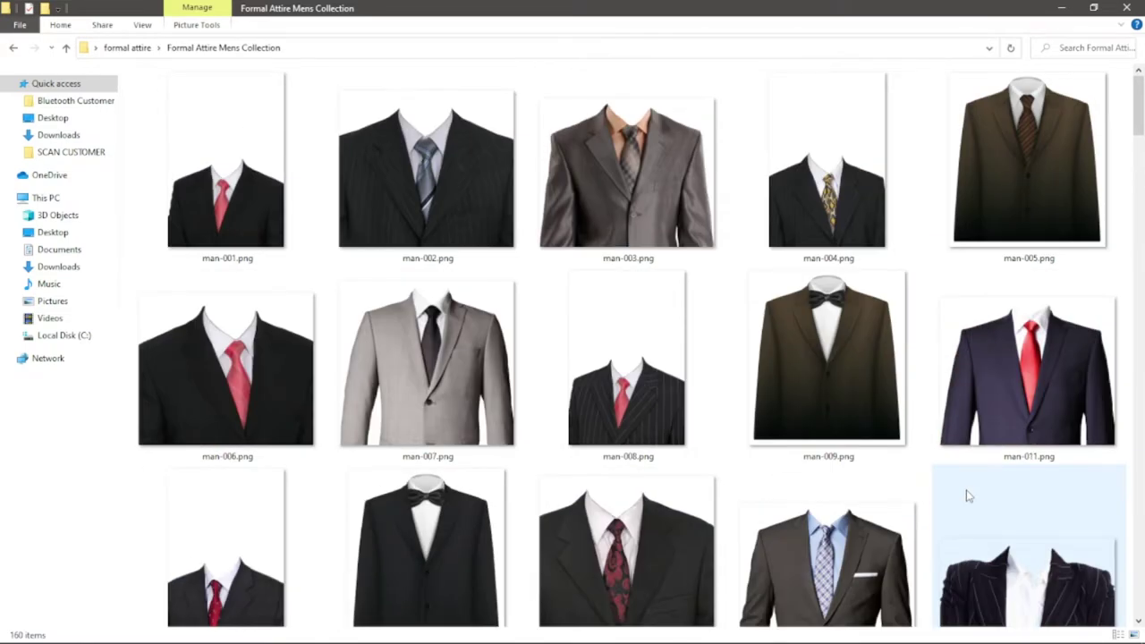
scroll(966, 495, down, 10)
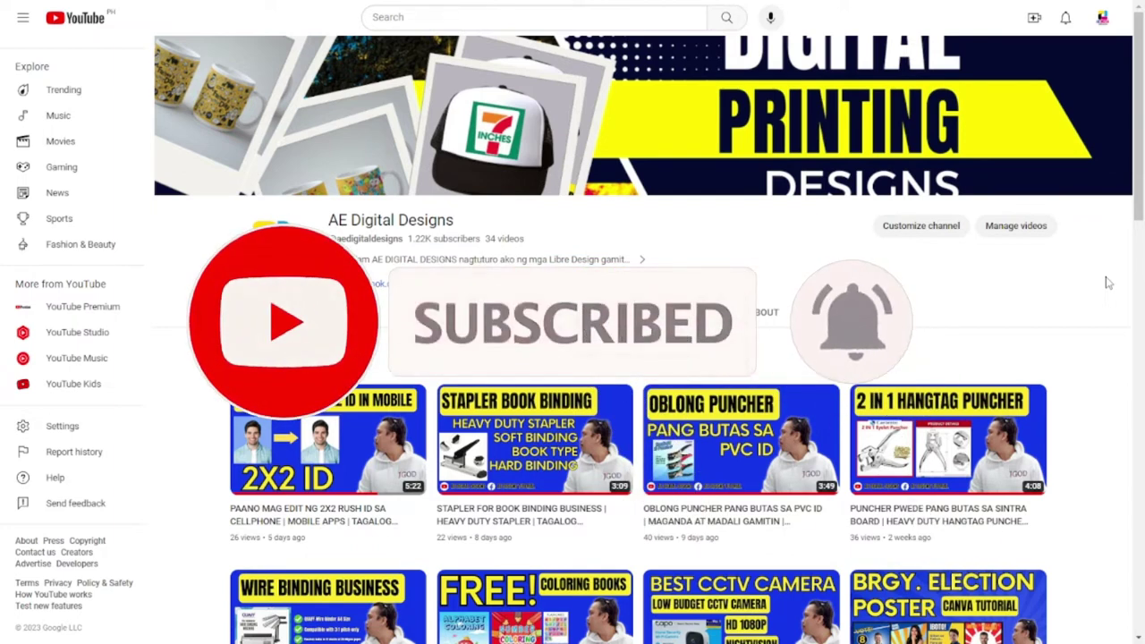
Switch to YouTube and browse the AE Digital Designs channel's videos for the formal attire rush ID tutorial
scroll(1086, 289, down, 4)
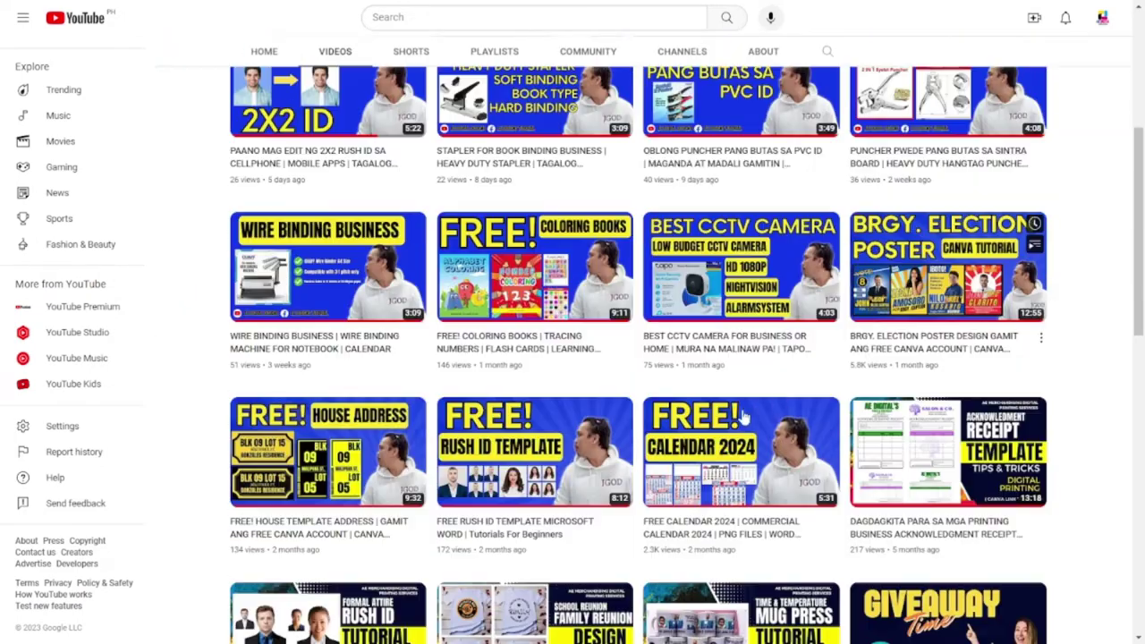
scroll(629, 447, down, 2)
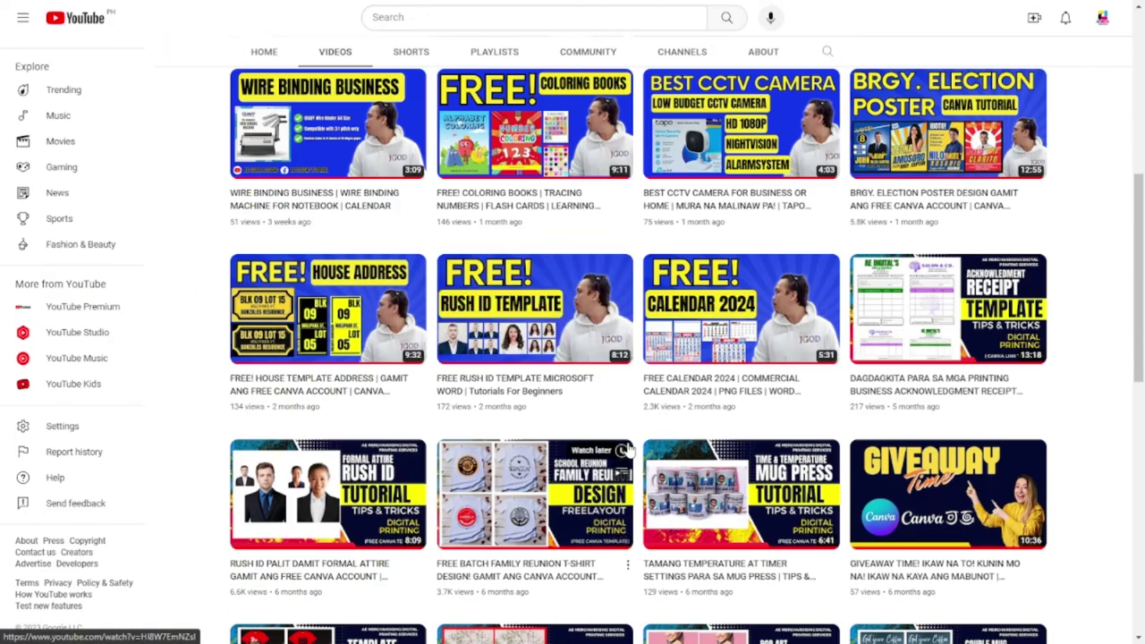
scroll(355, 521, down, 1)
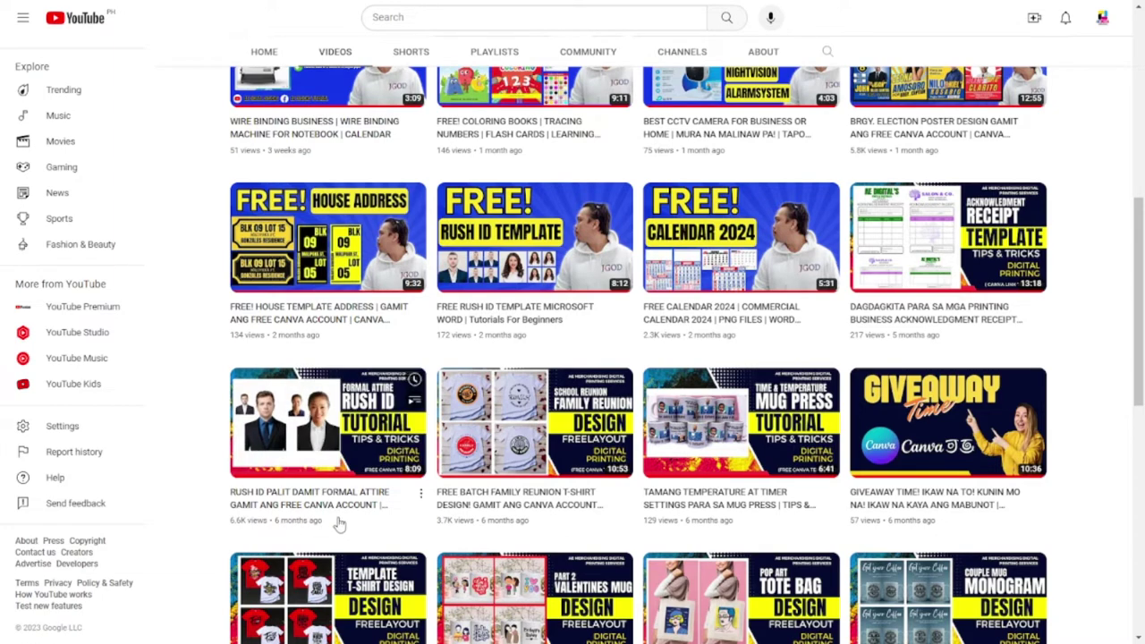
scroll(995, 405, up, 2)
scroll(996, 404, up, 4)
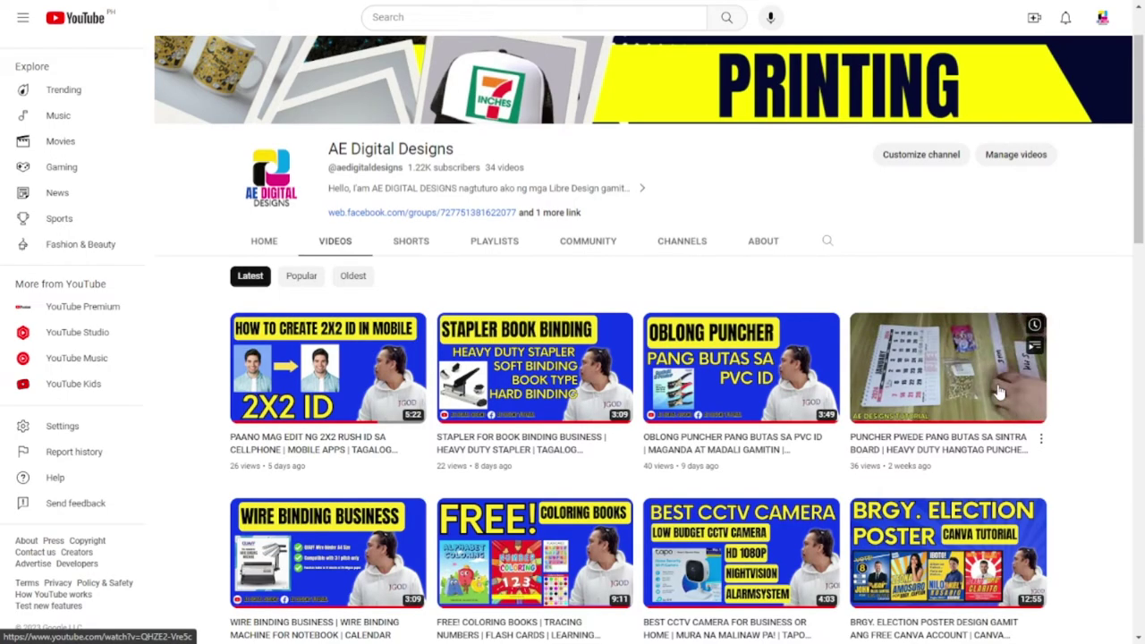
scroll(1038, 325, up, 1)
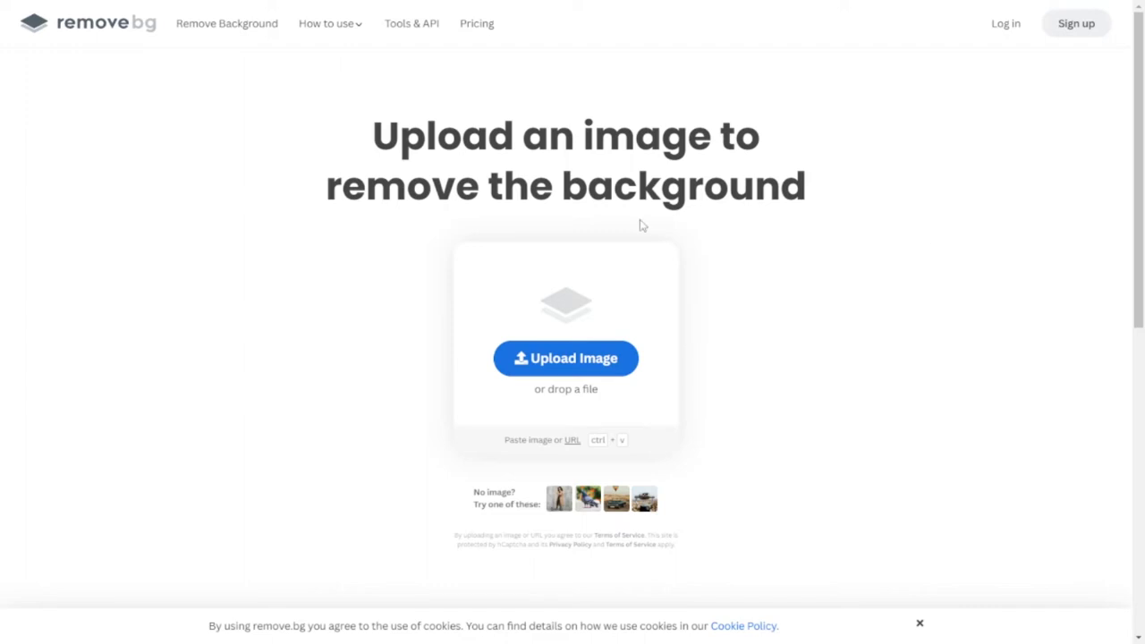
Remove the background of portrait-man-laughing.jpg in remove.bg and download the preview-size result
click(597, 368)
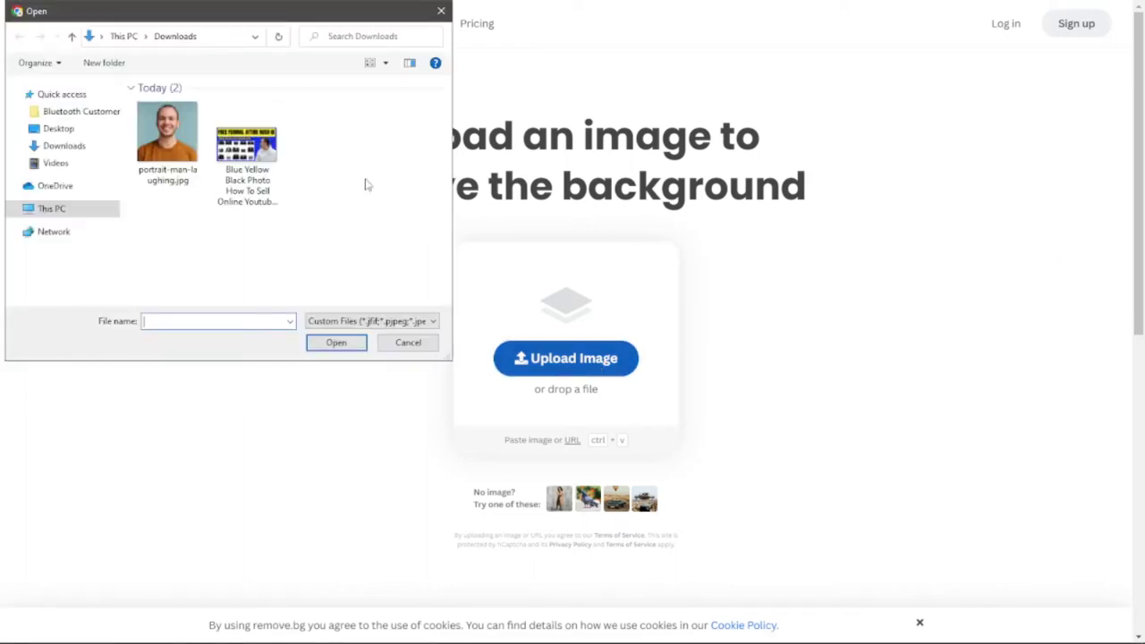
click(170, 150)
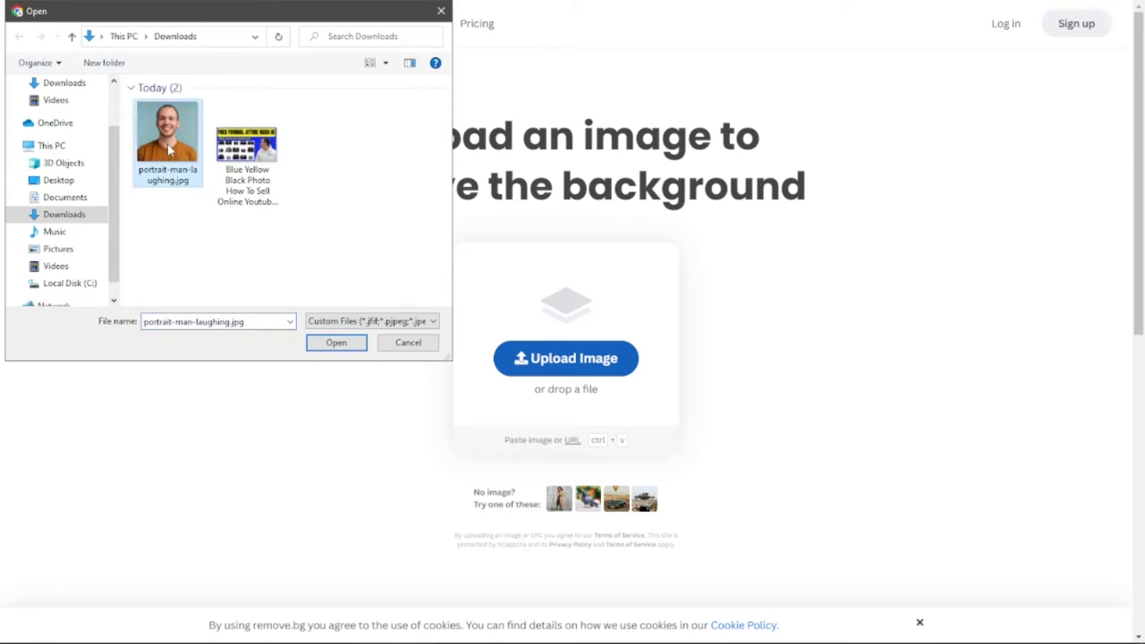
click(333, 347)
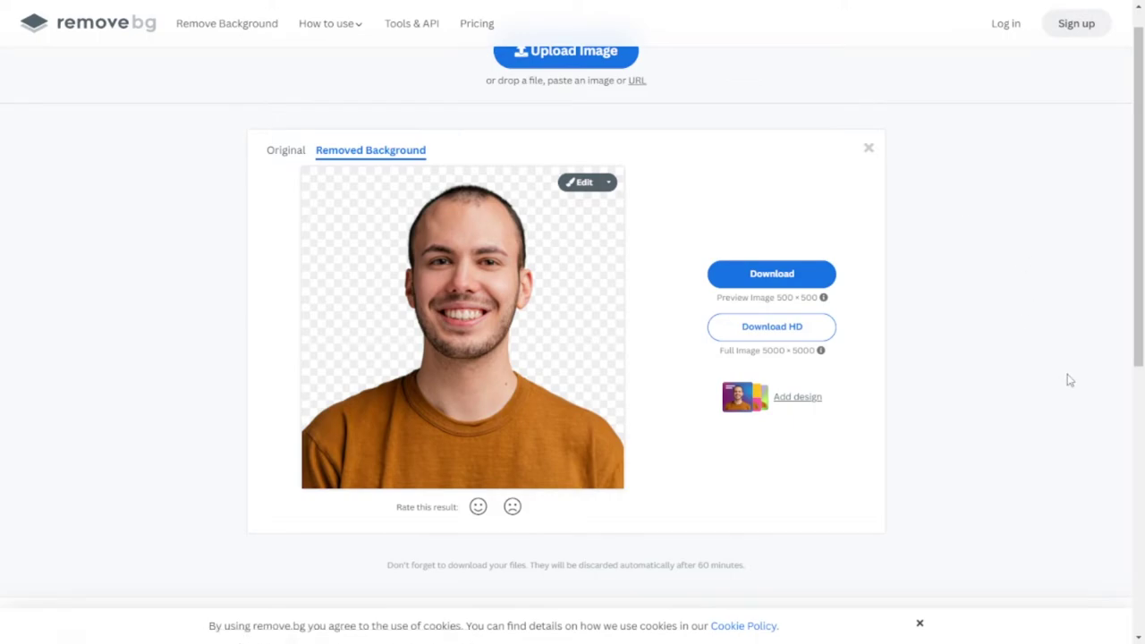
click(787, 311)
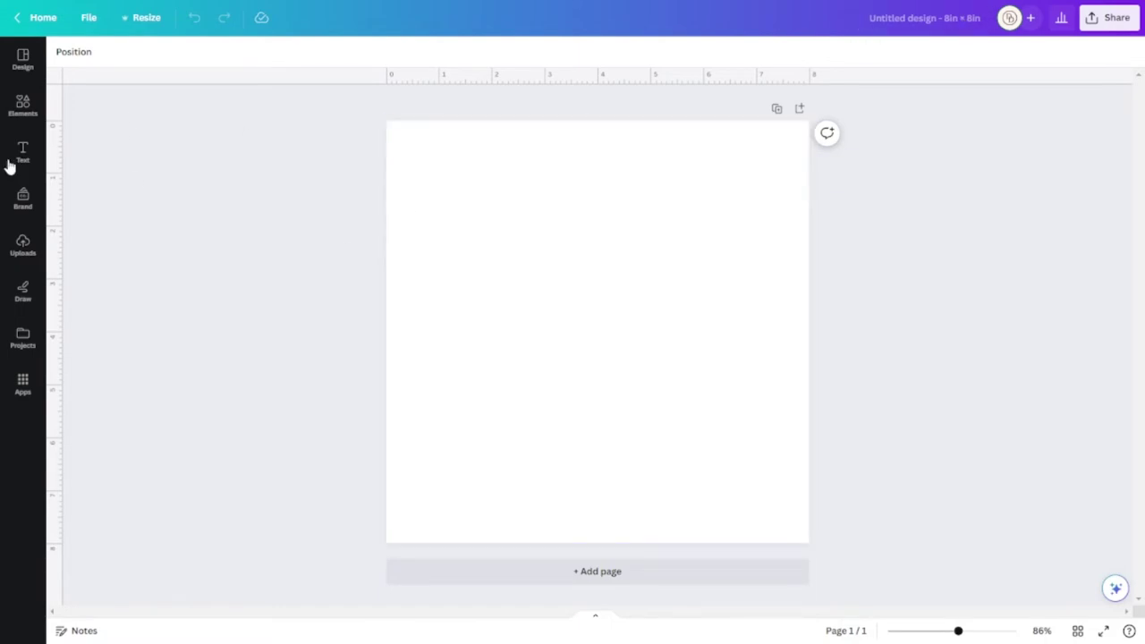
Switch to Canva and upload the cut-out portrait-man-laughing-removebg-preview.png to the blank 8 × 8 in design
click(25, 253)
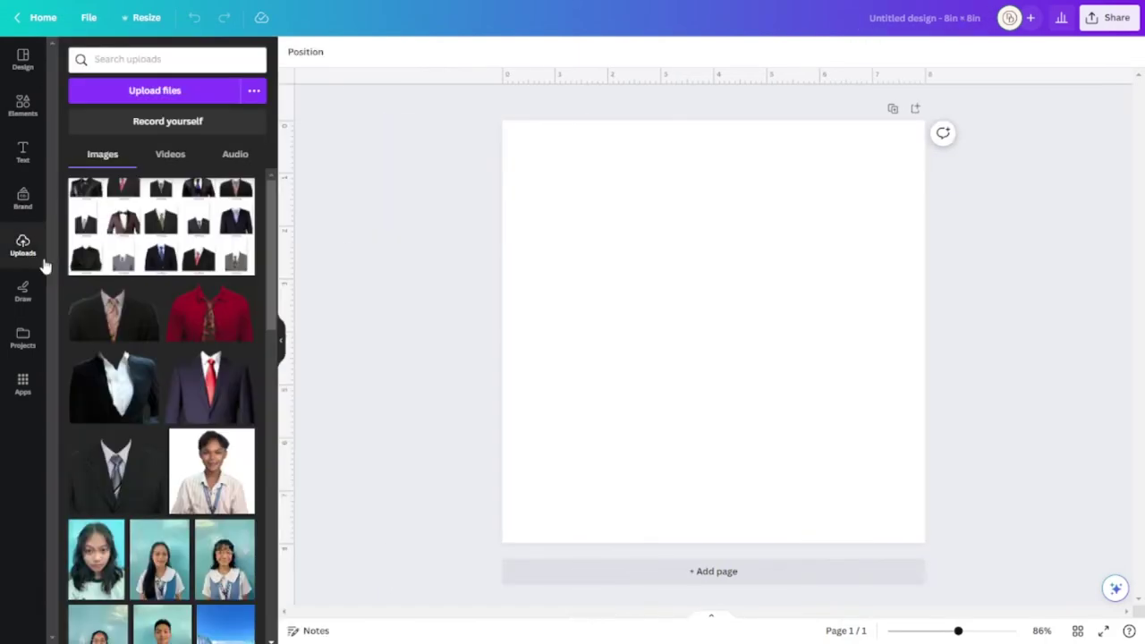
click(168, 92)
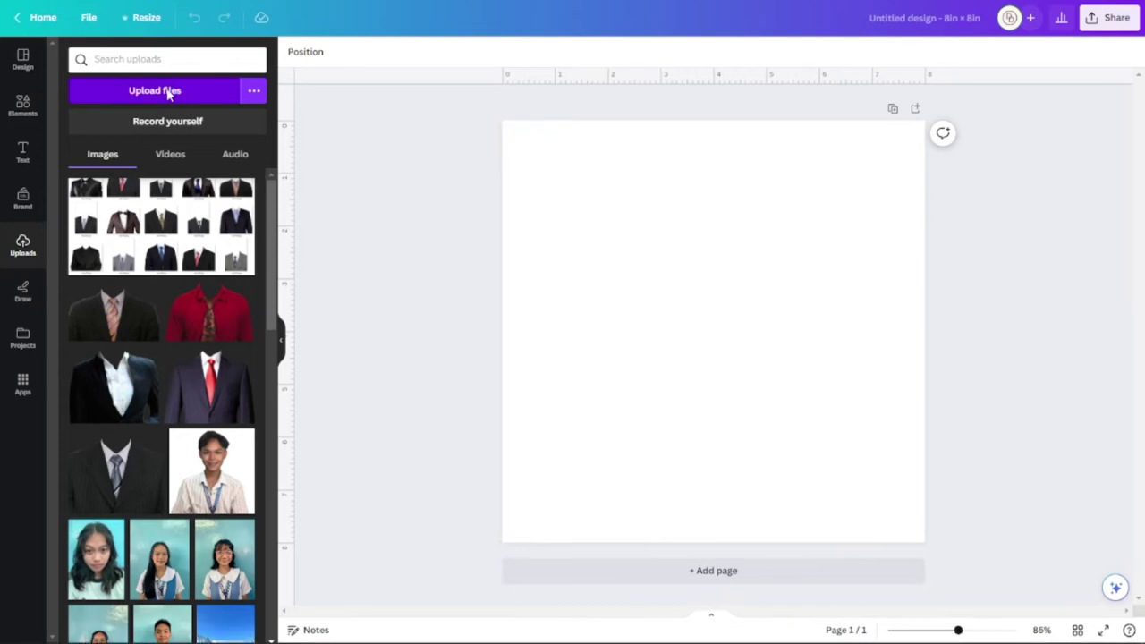
click(174, 148)
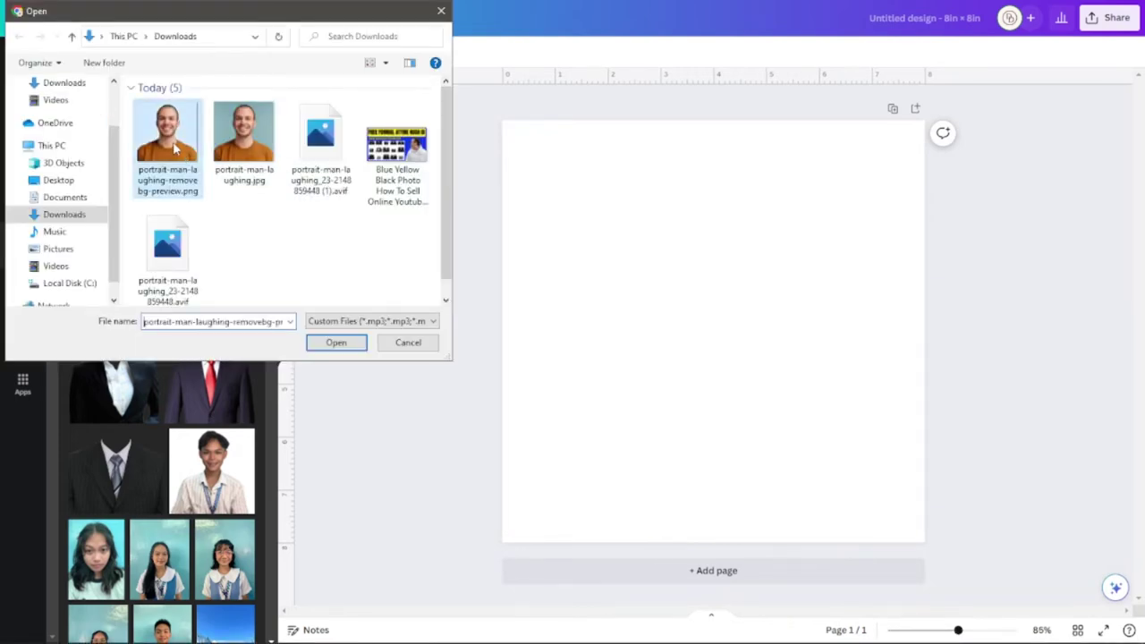
click(336, 344)
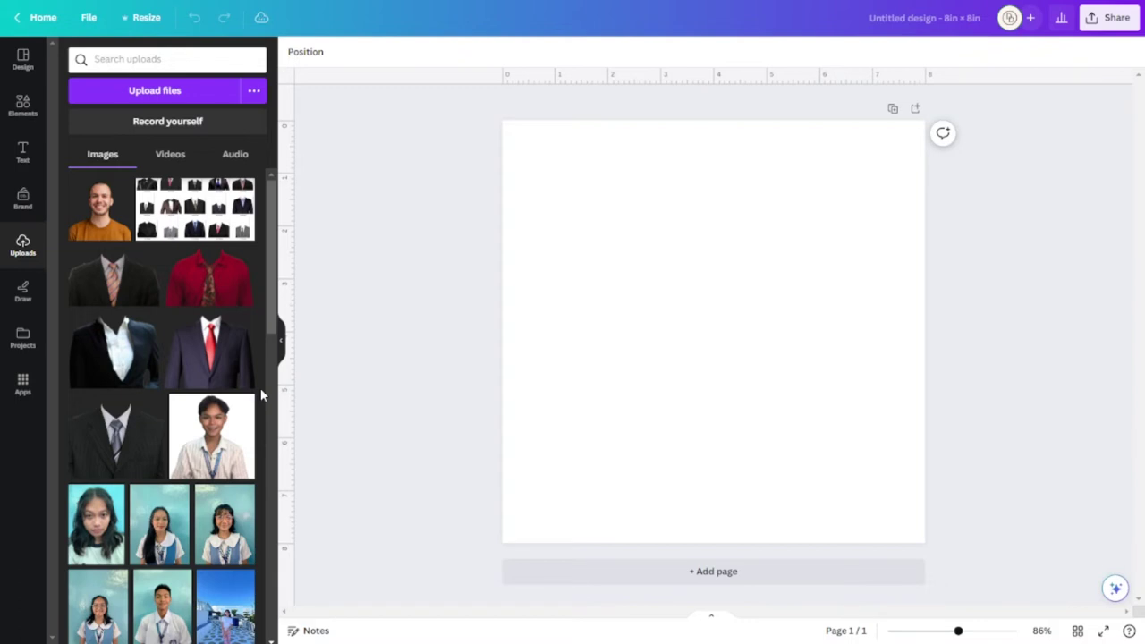
Place the cut-out portrait on the page, enlarge it, and crop both sides in to the neck and inner shoulders
click(98, 202)
drag(727, 307, 668, 255)
drag(774, 401, 818, 442)
drag(720, 312, 756, 301)
drag(573, 291, 653, 292)
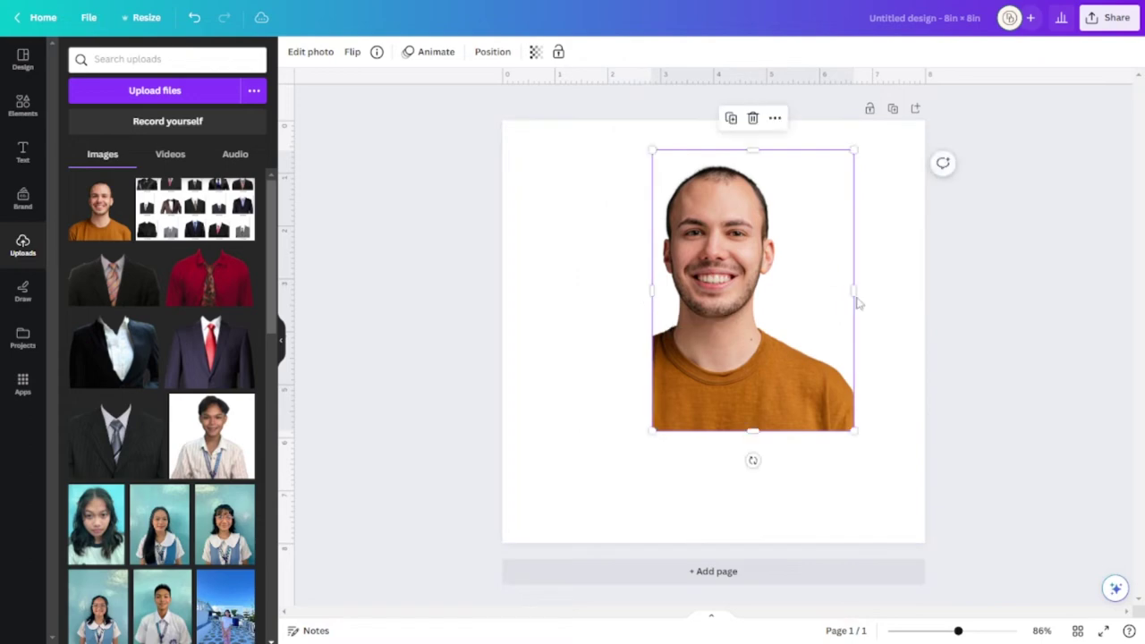
drag(856, 290, 781, 289)
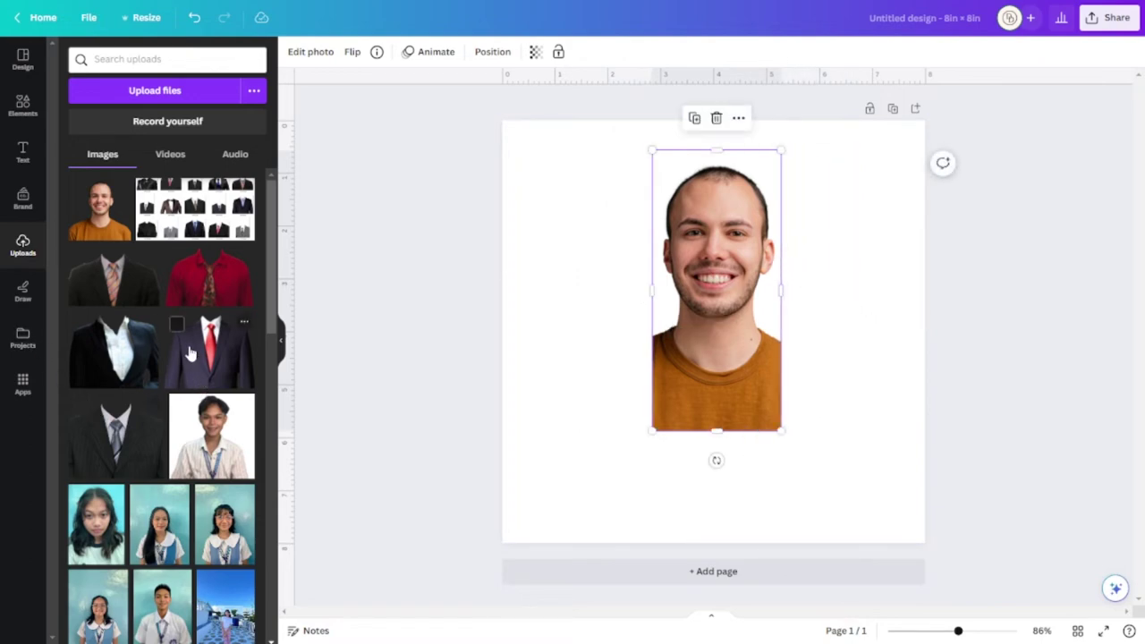
Add the dark pinstripe suit with the blue-grey tie and position its collar at the base of the man's neck
click(135, 454)
drag(759, 300, 761, 359)
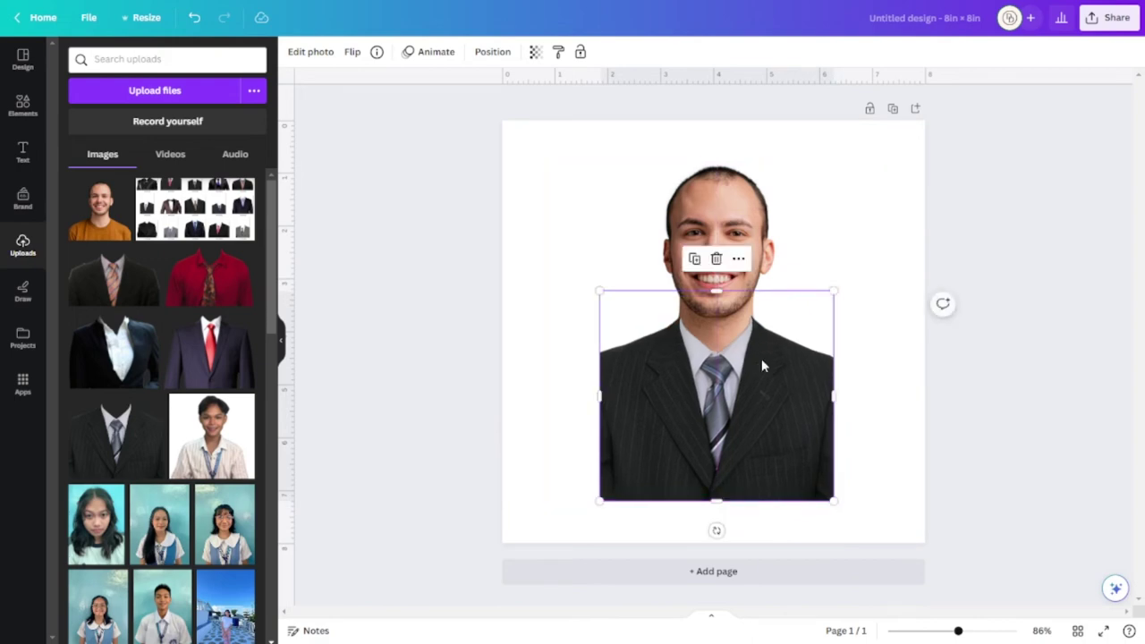
click(862, 404)
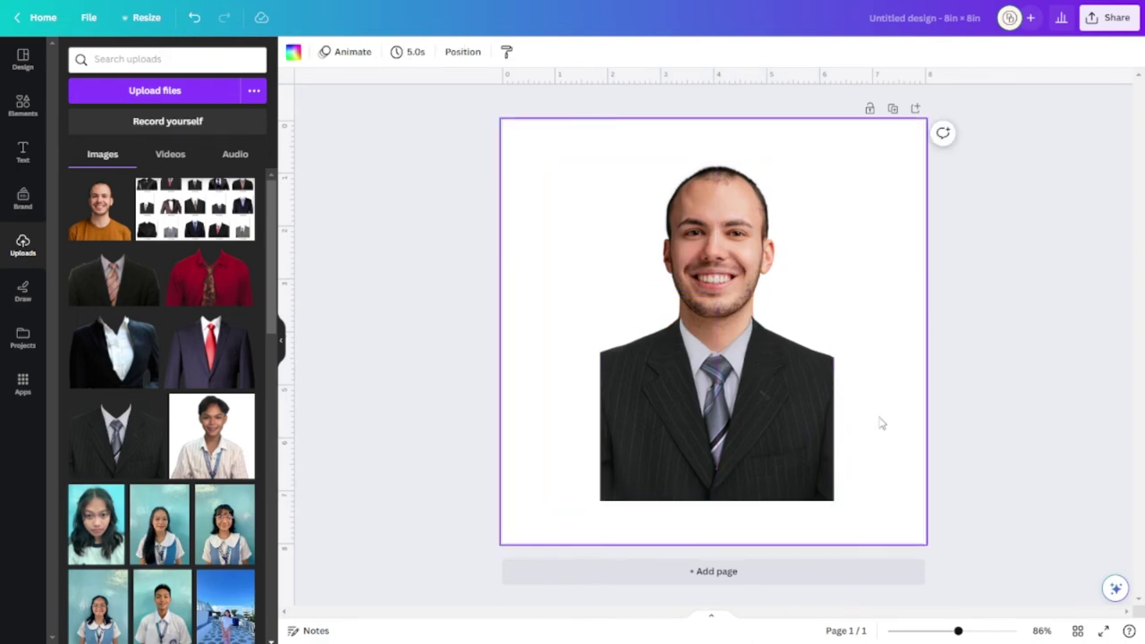
Enlarge the suit slightly and centre it beneath the man's head so it covers the orange shirt
click(799, 416)
drag(840, 506, 838, 503)
drag(814, 455, 816, 453)
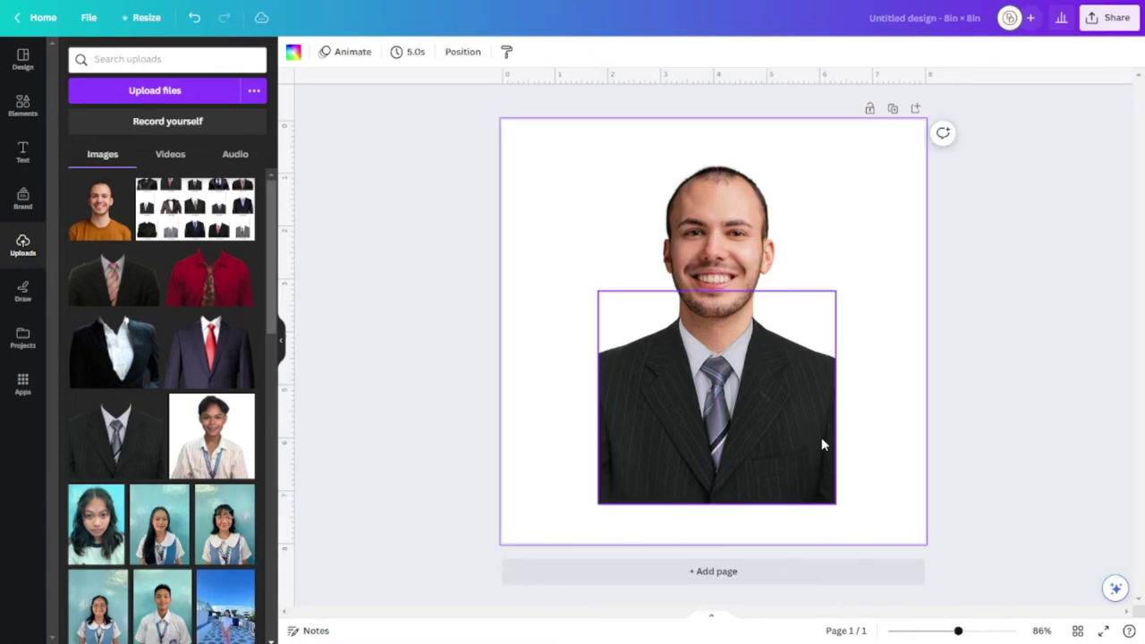
click(832, 494)
drag(834, 502, 837, 504)
drag(828, 468, 828, 468)
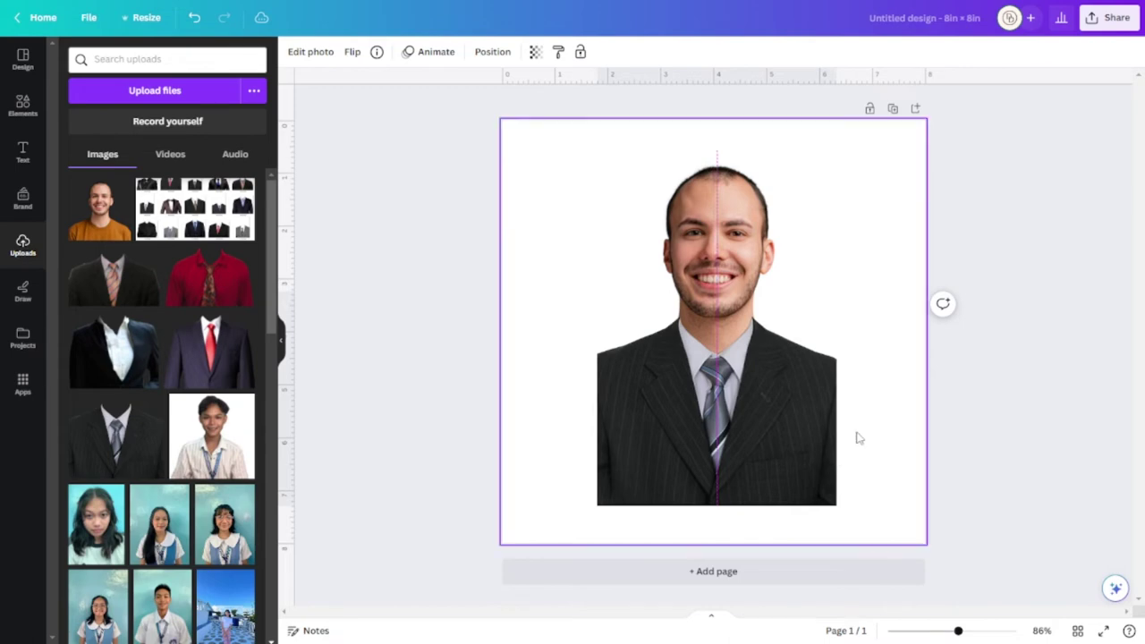
click(858, 438)
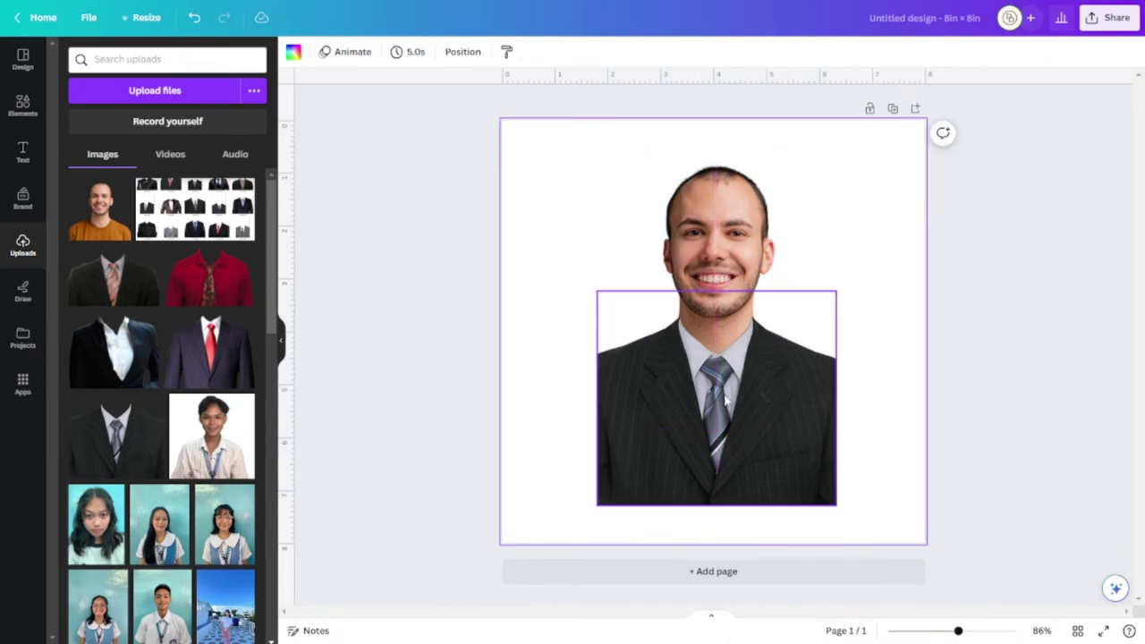
Select the portrait and the pinstripe suit together and group them
drag(913, 453, 686, 243)
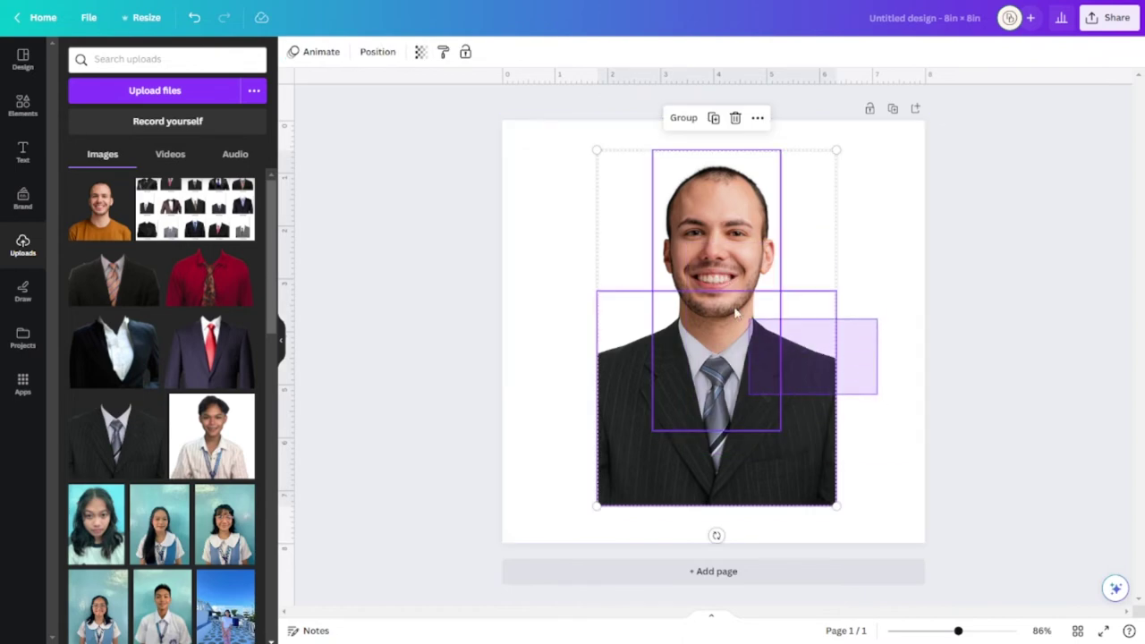
click(882, 421)
drag(907, 454, 674, 247)
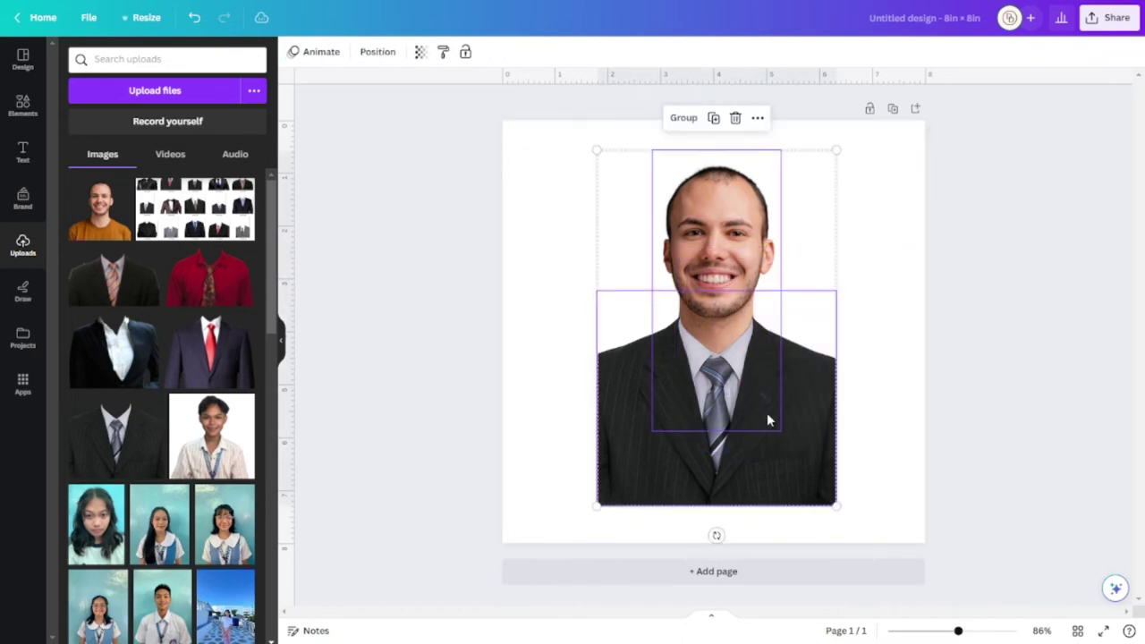
click(684, 117)
Enlarge the grouped portrait and suit to about 6.8 in wide, centred horizontally with the suit running past the page's lower edge
drag(836, 151, 879, 86)
drag(826, 242, 813, 292)
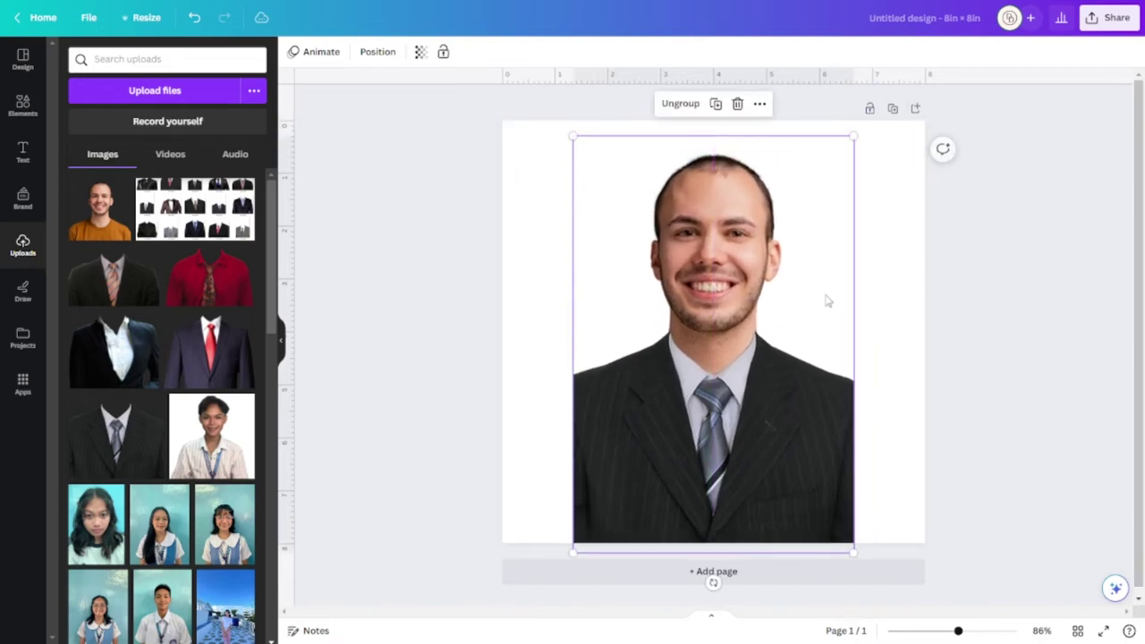
drag(851, 552, 928, 590)
drag(806, 393, 767, 370)
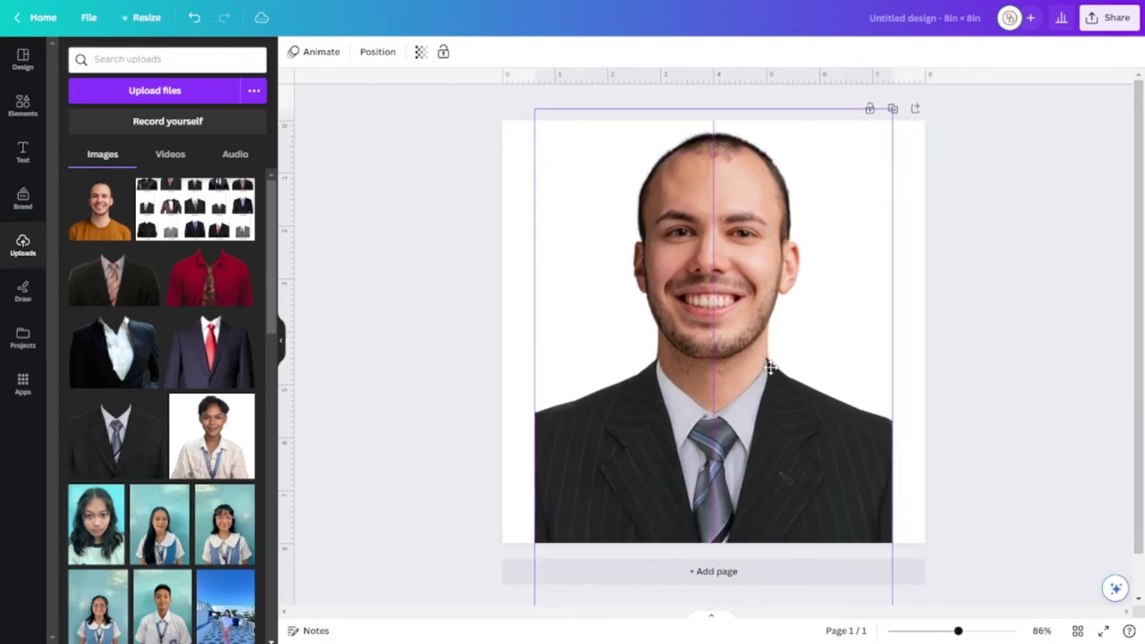
click(954, 403)
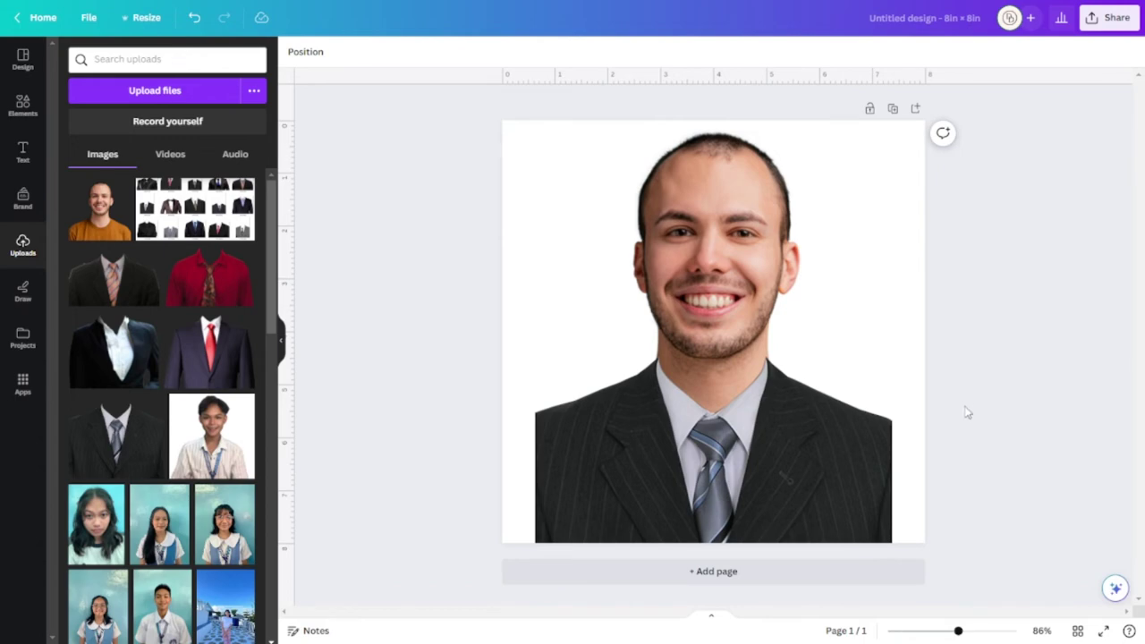
Enlarge the pinstripe suit slightly on its own and centre it beneath the man's head
click(826, 430)
shift+click(707, 312)
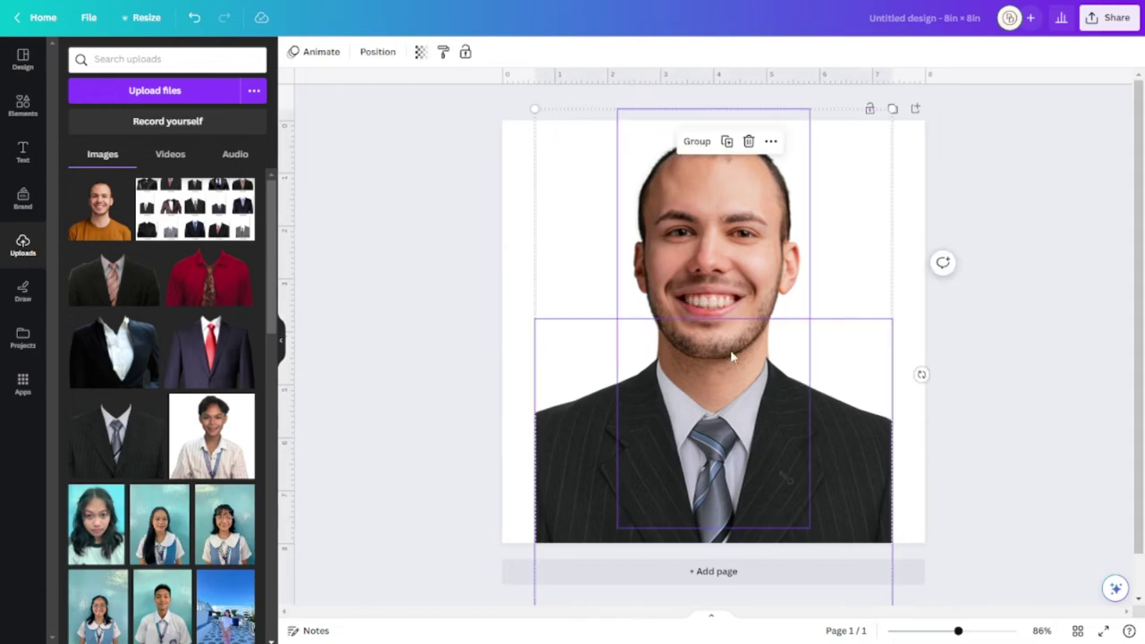
click(830, 450)
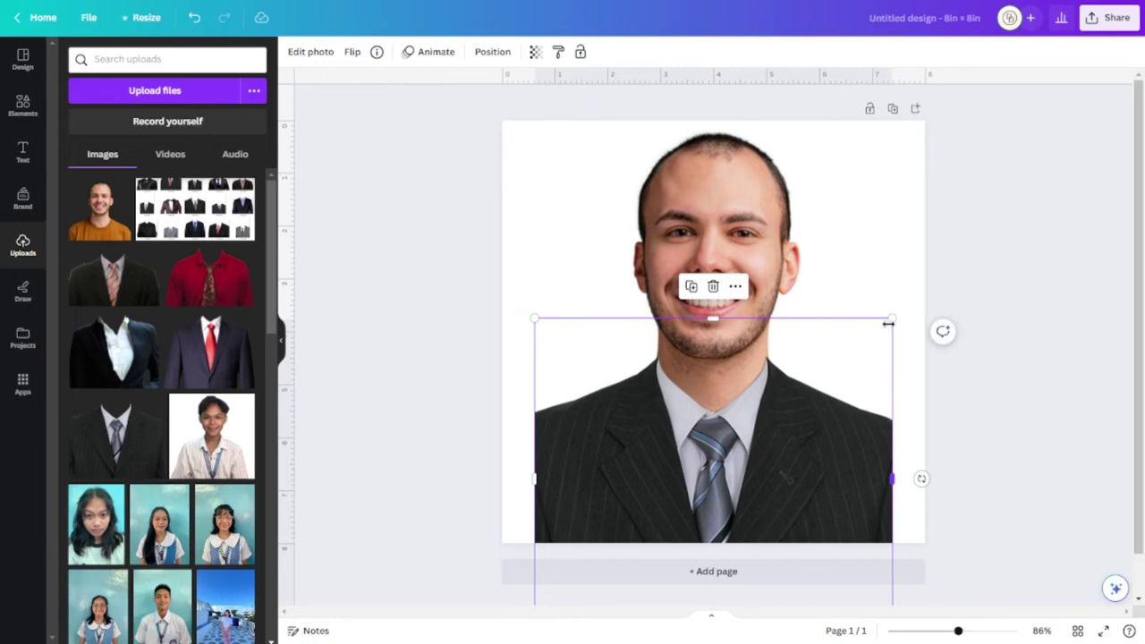
drag(892, 319, 897, 314)
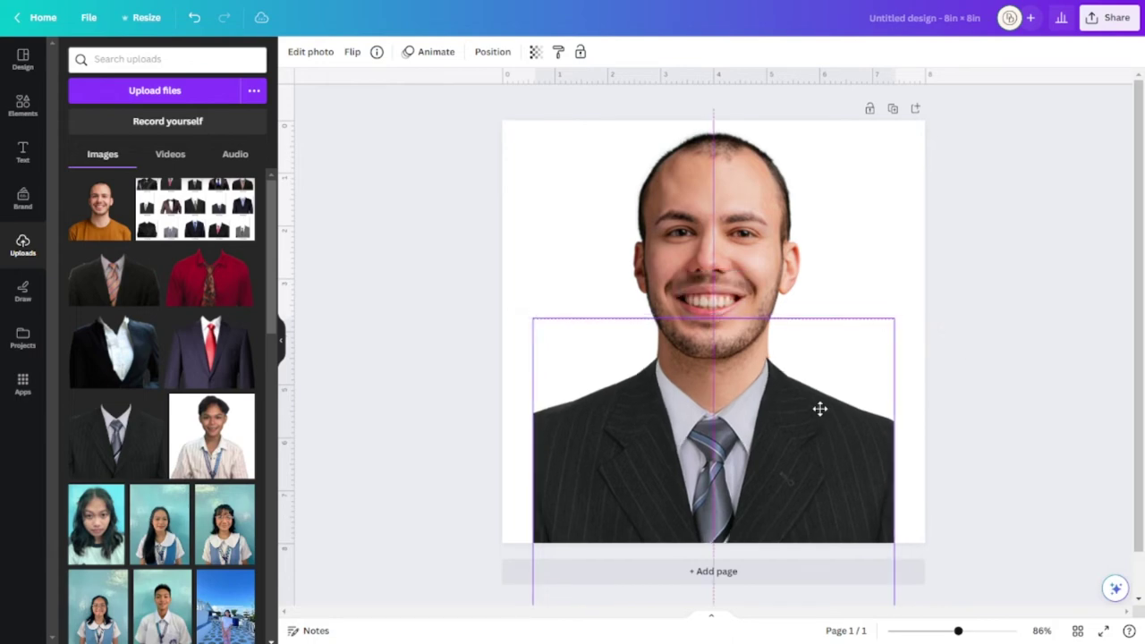
click(985, 449)
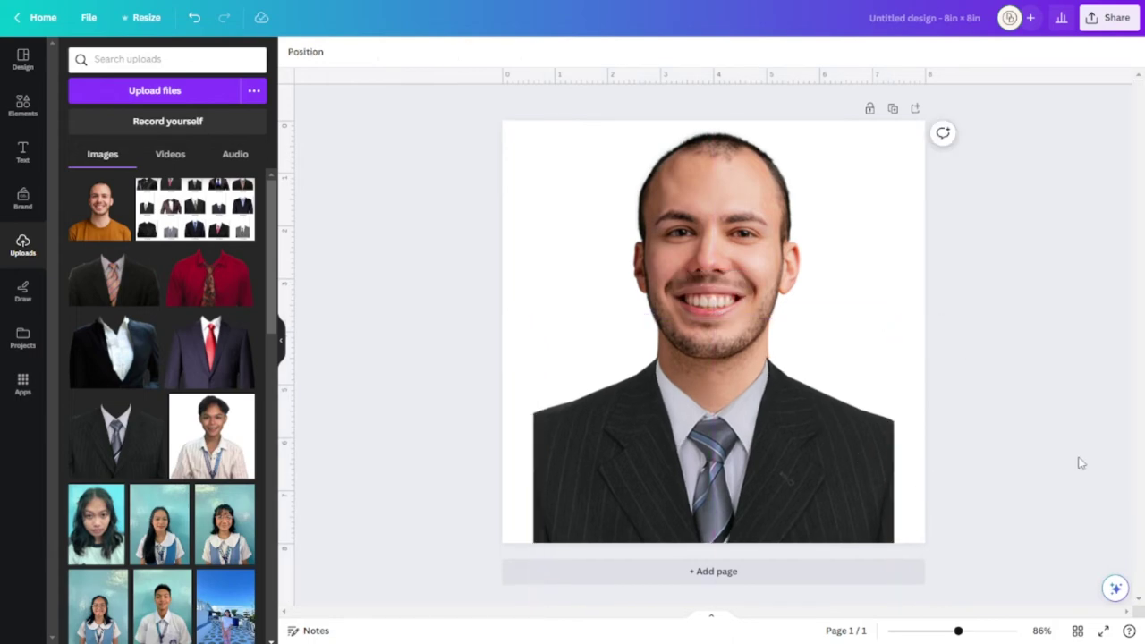
Add a second page, place the cut-out portrait in the orange shirt on it, and enlarge it
click(797, 578)
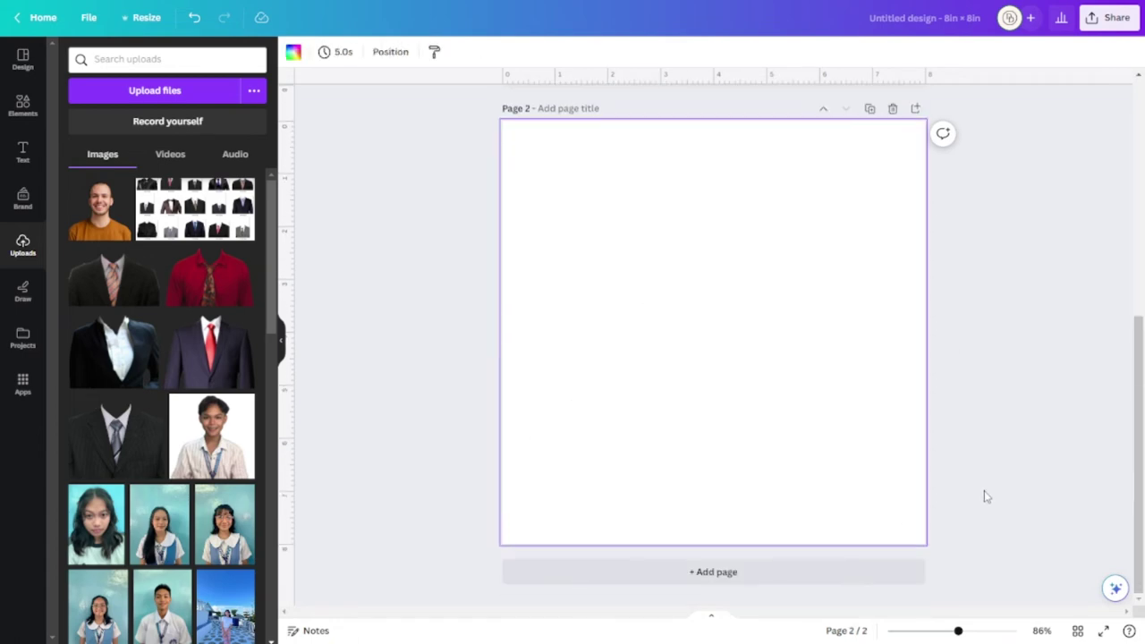
click(103, 228)
drag(721, 299, 698, 255)
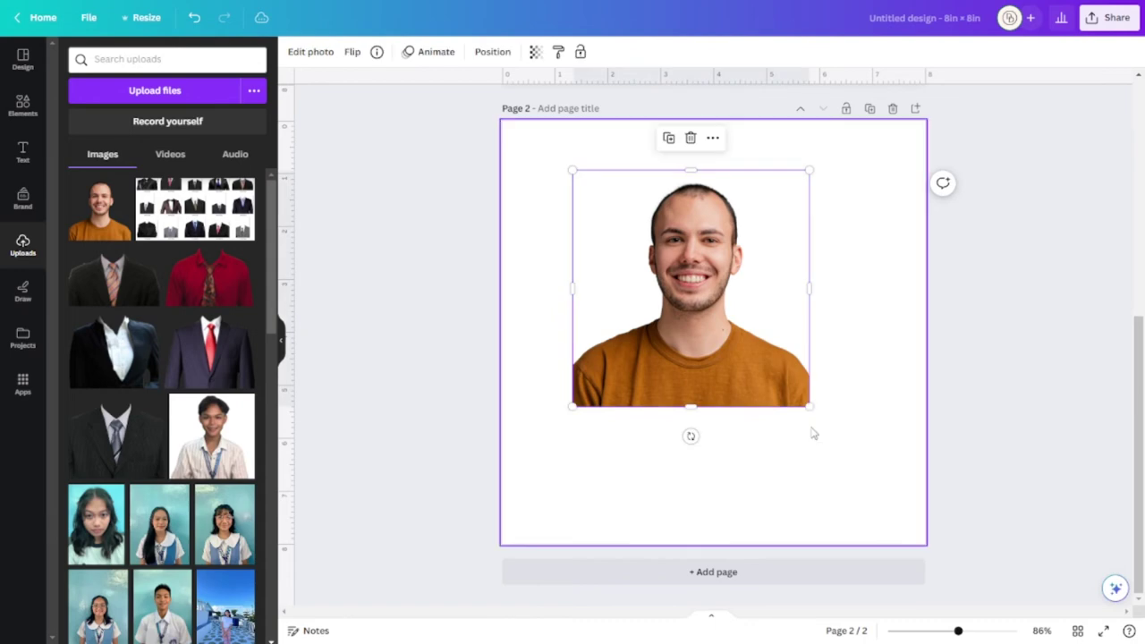
drag(807, 404, 898, 491)
drag(821, 373, 806, 366)
Adjust the portrait on page 2 to about 5.9 in wide and centre it horizontally in the upper part of the page
drag(894, 384, 729, 357)
drag(551, 144, 583, 173)
drag(766, 298, 744, 268)
drag(864, 446, 837, 418)
drag(823, 376, 837, 372)
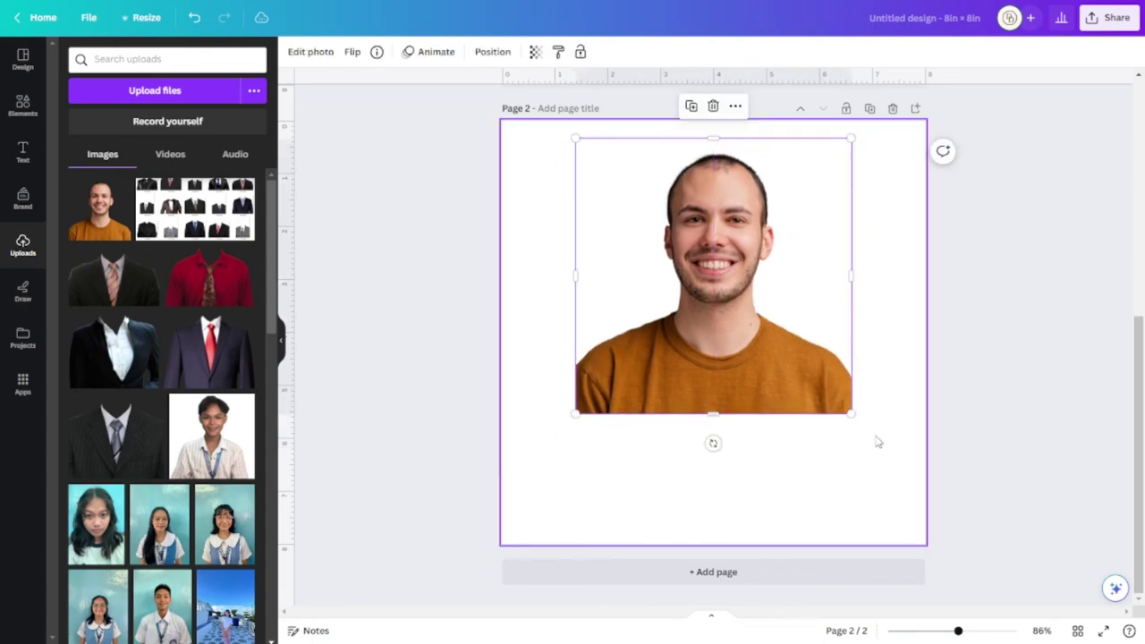
drag(851, 413, 871, 444)
drag(806, 354, 797, 350)
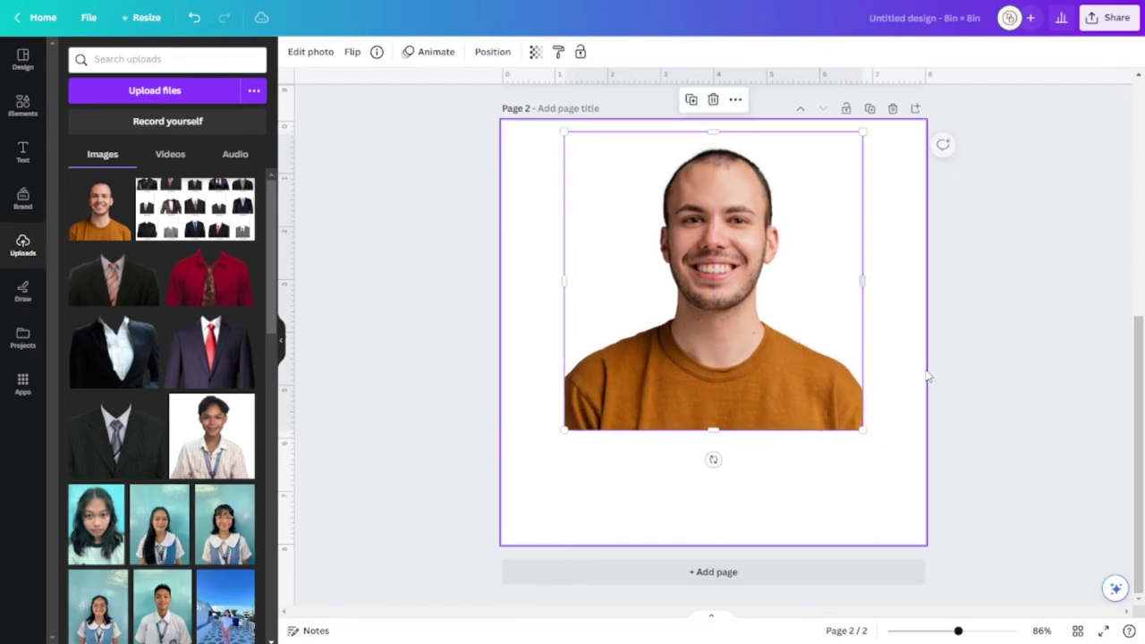
click(927, 370)
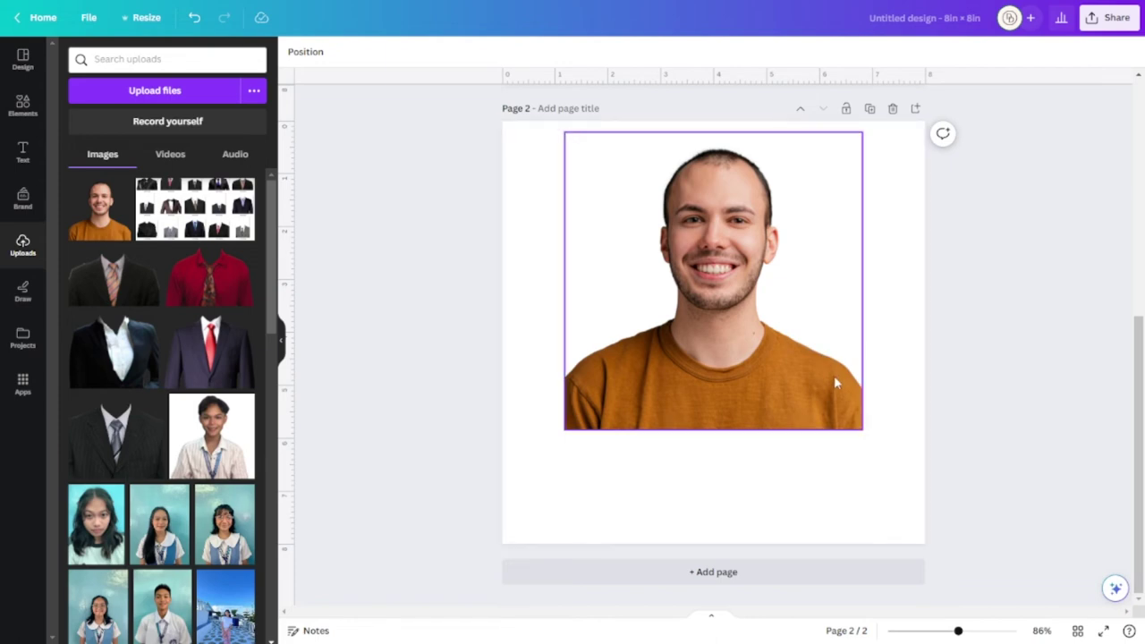
click(857, 428)
drag(858, 428, 877, 439)
drag(800, 366, 793, 361)
Add the black suit with the orange striped tie beside the portrait and crop both sides of the portrait in to the inner shoulders
click(115, 288)
drag(769, 317, 1005, 363)
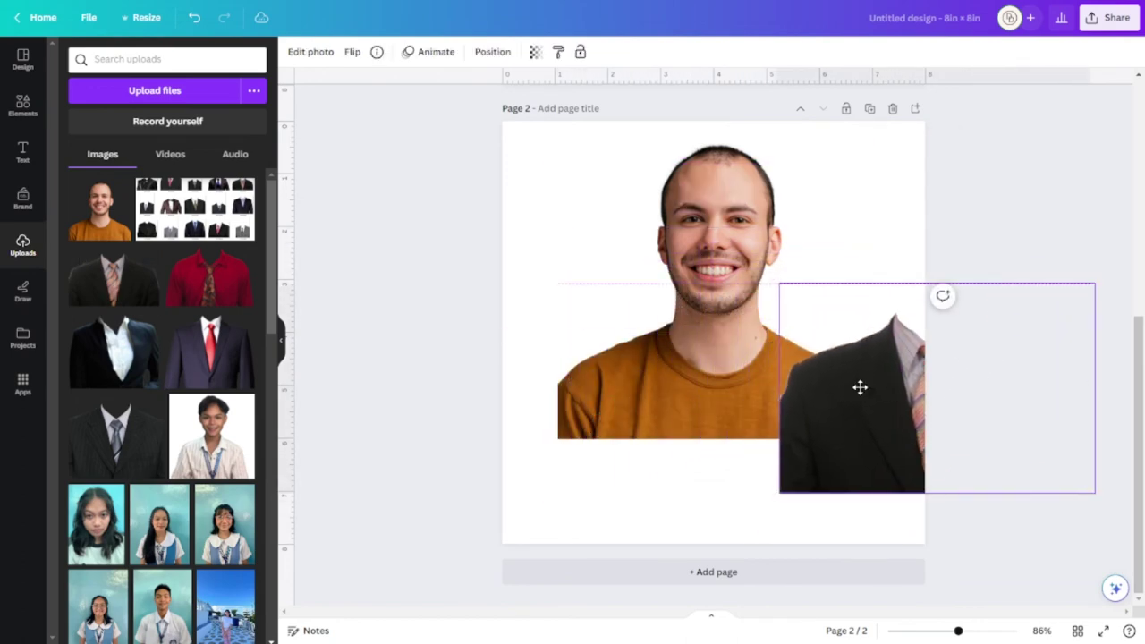
click(617, 368)
drag(558, 283, 643, 291)
drag(867, 285, 788, 266)
Move the black suit over the orange shirt, enlarge it slightly, and align its collar with the man's neck
click(887, 400)
drag(888, 401, 654, 408)
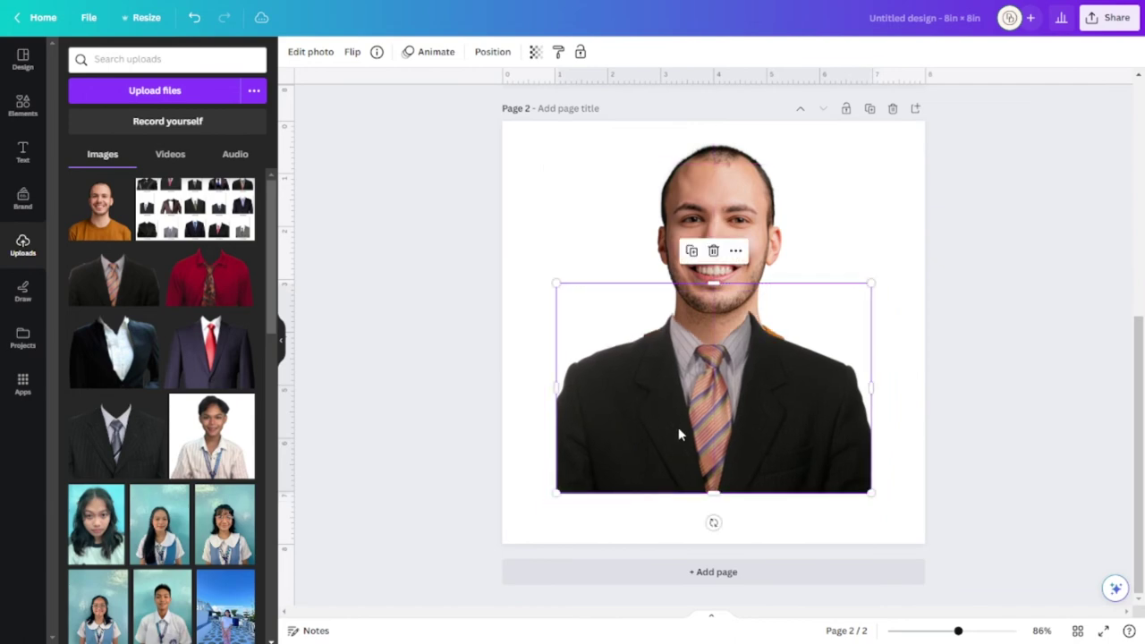
drag(870, 493, 895, 506)
drag(831, 468, 795, 464)
Enlarge the page 2 portrait and suit together to about 7.7 in wide and centre them so the suit reaches the page's lower edge
drag(1027, 514, 660, 227)
drag(897, 513, 955, 578)
drag(841, 412, 800, 391)
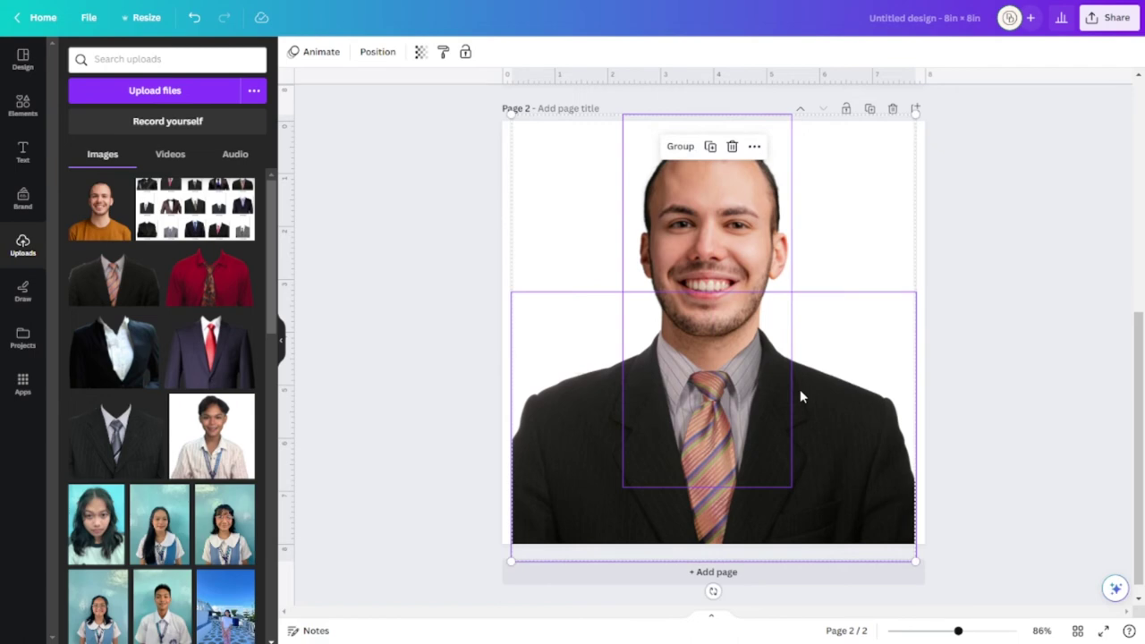
drag(825, 433, 825, 423)
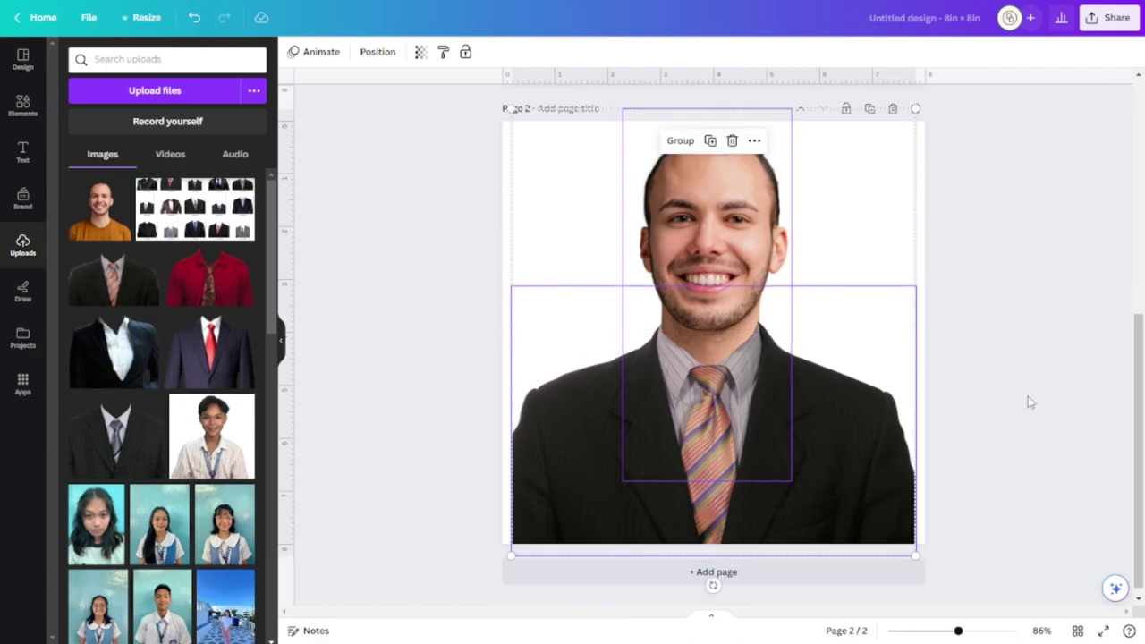
click(995, 408)
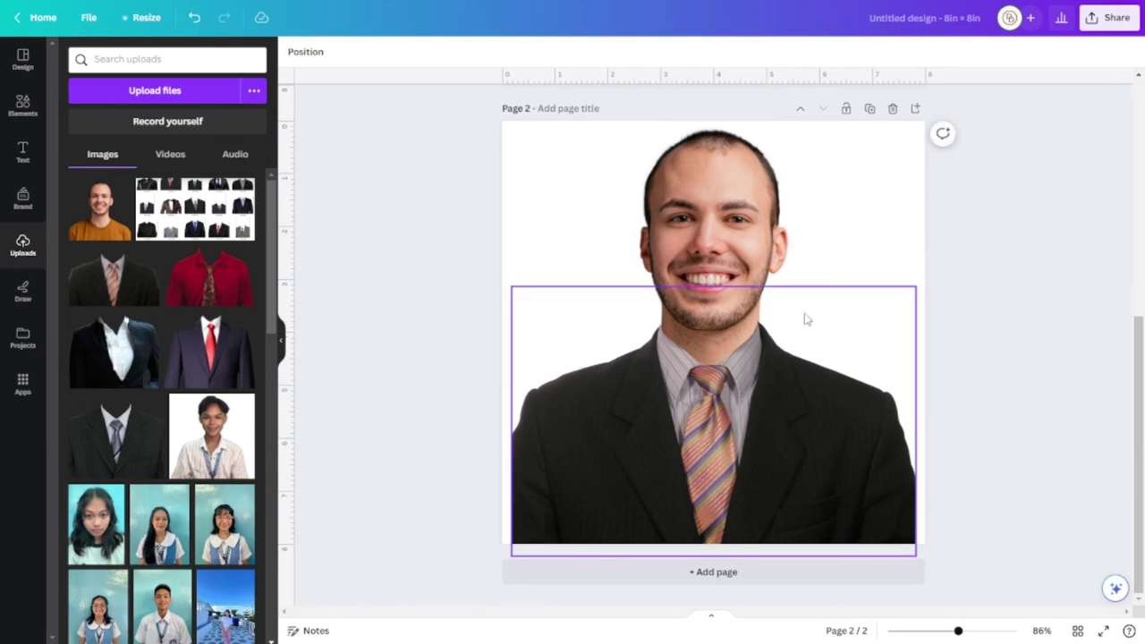
Add a third page and place the uncropped orange-shirt portrait on it, about 7 in wide and slightly right of centre
click(785, 578)
click(100, 207)
drag(808, 412, 808, 393)
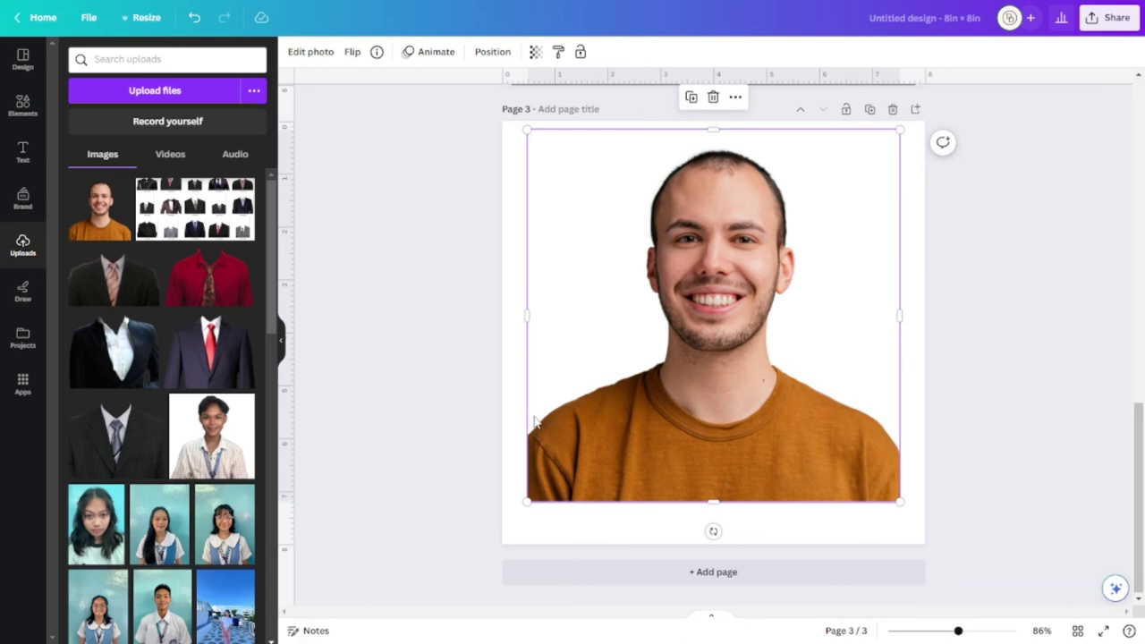
click(802, 371)
click(807, 408)
drag(856, 438, 936, 361)
click(1008, 379)
Return to page 2 and group its portrait with the black suit
scroll(1008, 380, up, 2)
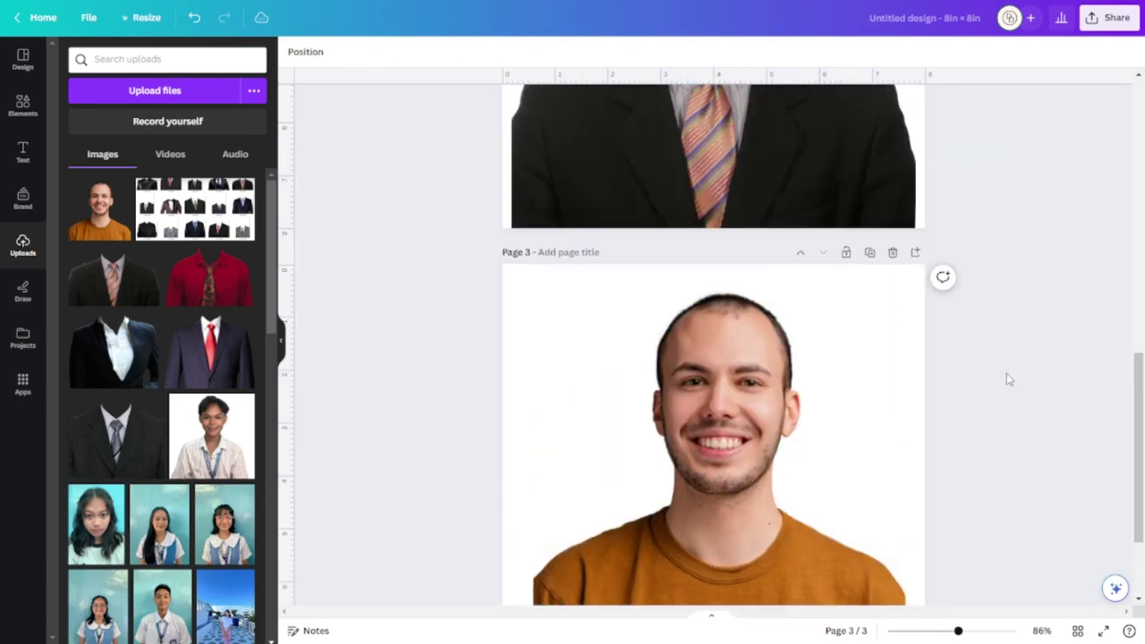
scroll(1007, 379, up, 5)
scroll(950, 388, down, 3)
click(781, 317)
click(1010, 378)
scroll(1010, 379, up, 1)
drag(1027, 431, 740, 255)
scroll(841, 336, up, 1)
click(677, 261)
Resize the page 2 group to about 7.6 in wide and centre it on the page with the suit reaching the lower edge
scroll(862, 402, down, 3)
drag(909, 591, 748, 441)
drag(680, 350, 774, 403)
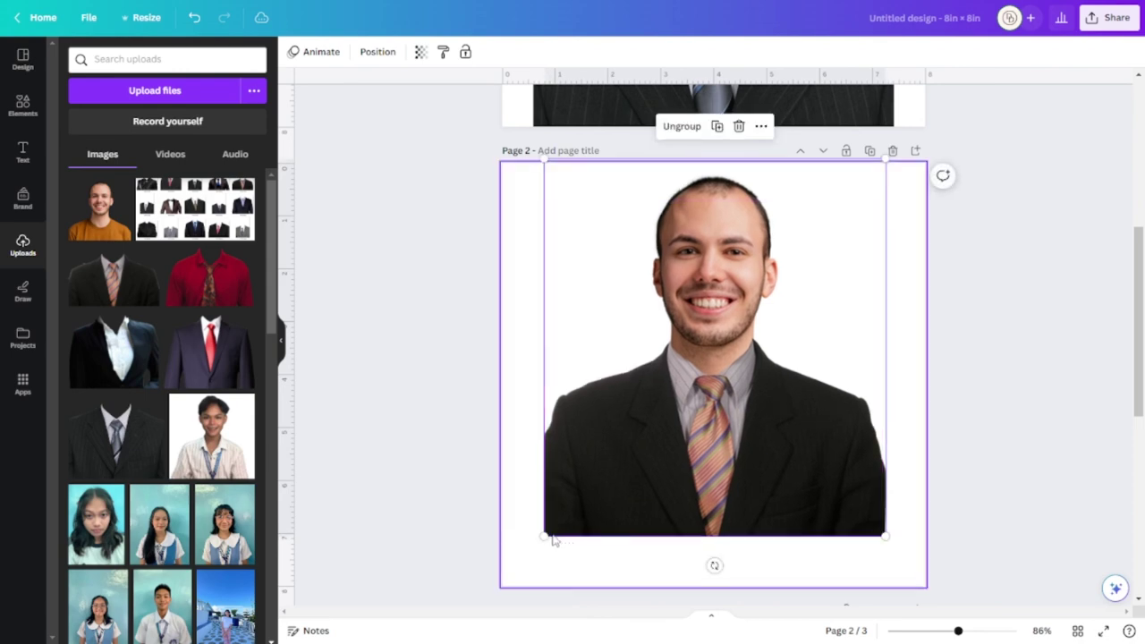
drag(545, 537, 509, 575)
drag(885, 575, 910, 599)
drag(787, 473, 790, 450)
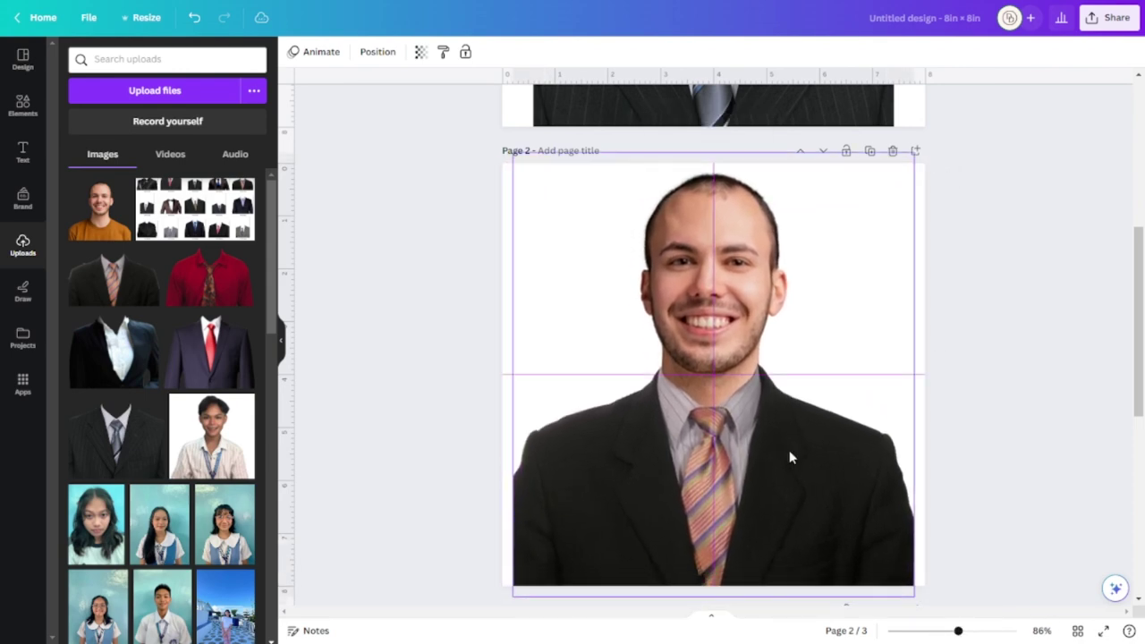
click(945, 419)
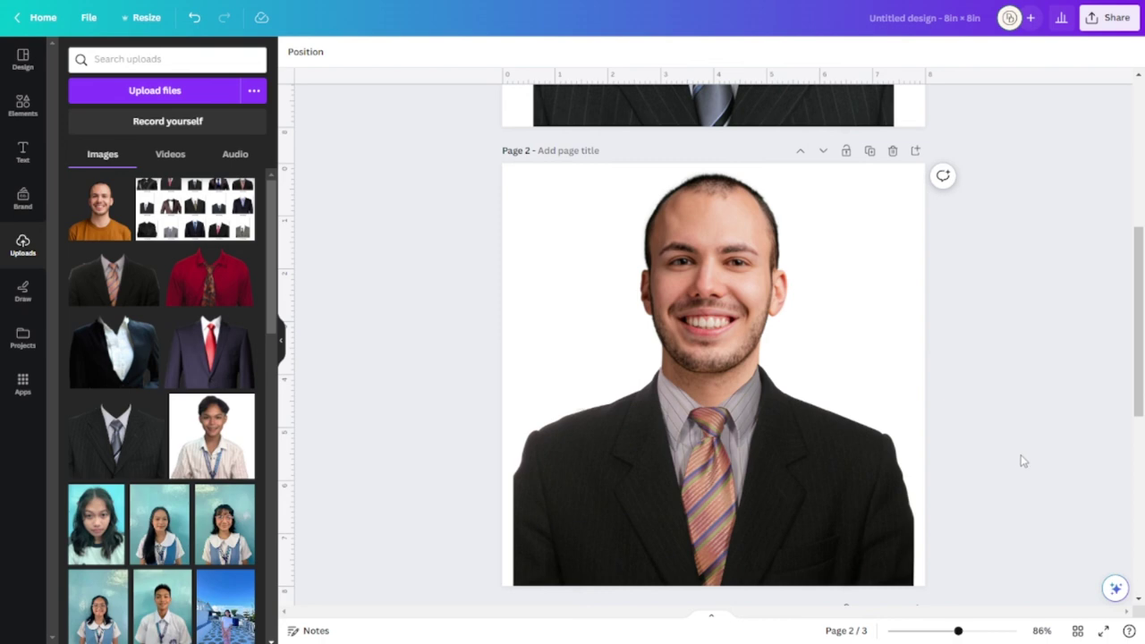
Compare the two finished suit portraits on pages 1 and 2 with the original orange-shirt portrait on page 3
scroll(1021, 456, up, 2)
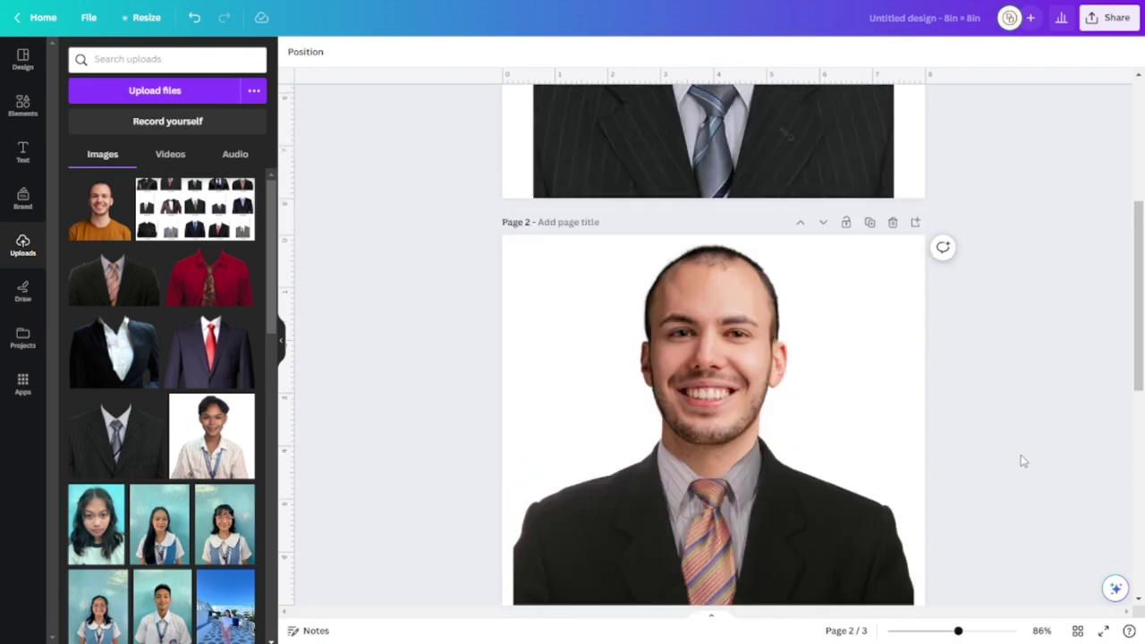
scroll(1021, 455, up, 2)
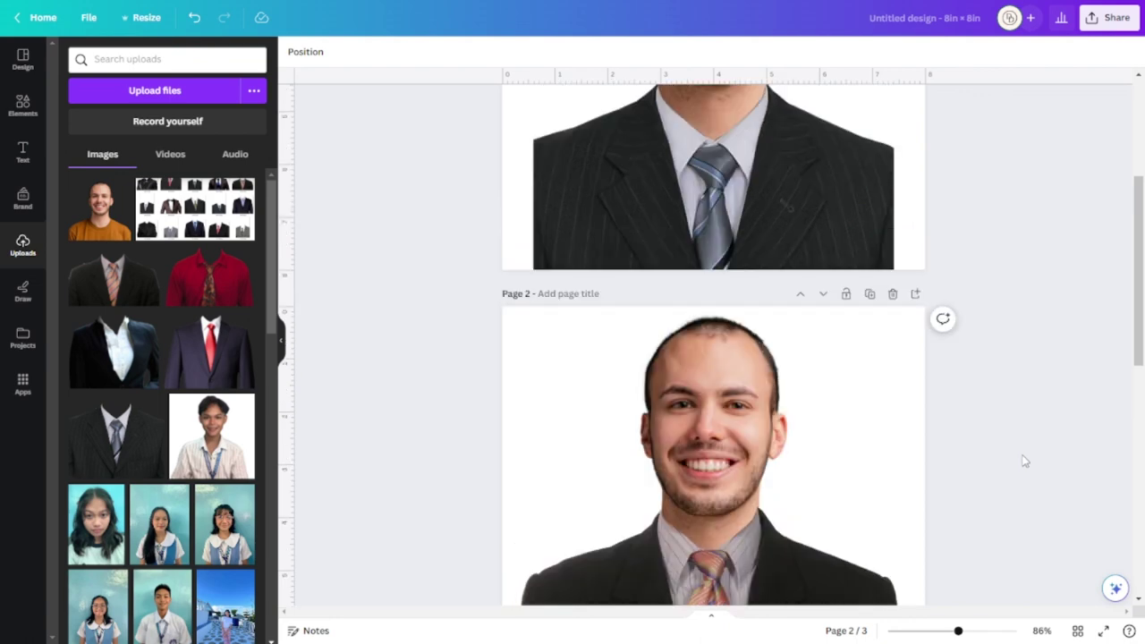
scroll(1034, 466, down, 2)
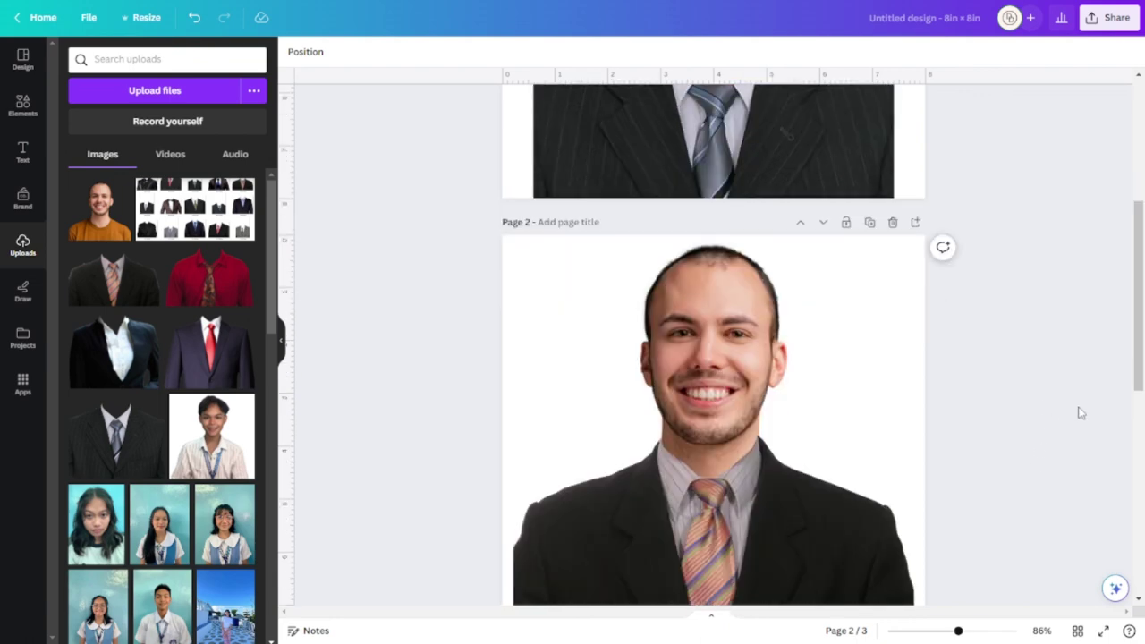
scroll(1040, 385, up, 6)
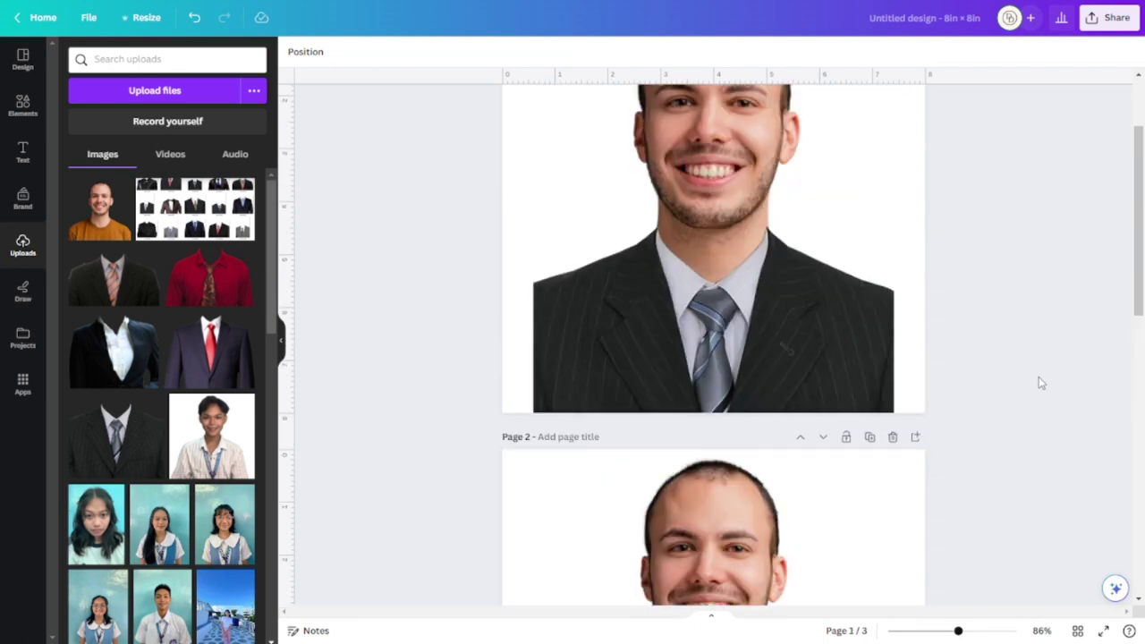
scroll(1040, 382, up, 4)
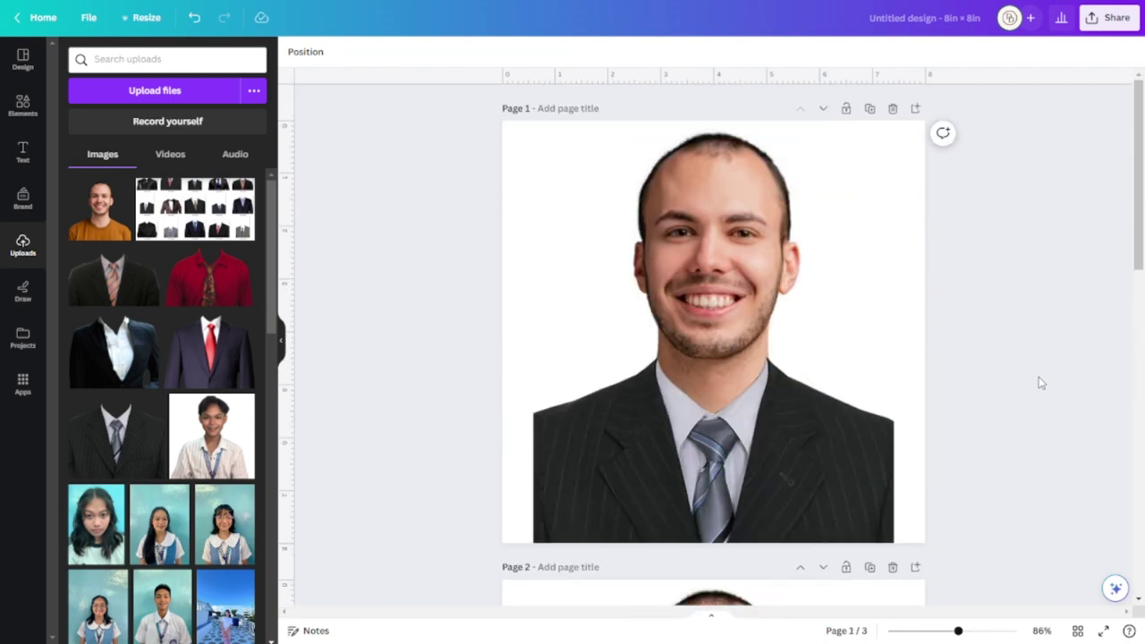
scroll(1040, 382, down, 4)
scroll(1039, 376, up, 3)
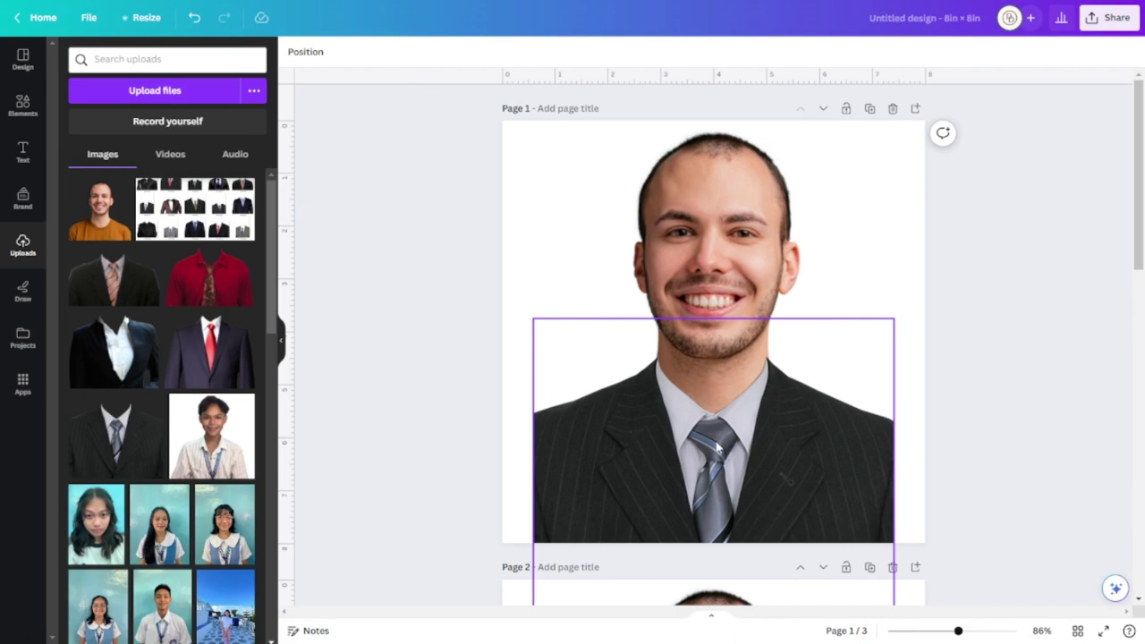
scroll(991, 415, down, 3)
scroll(991, 414, down, 3)
scroll(1011, 434, up, 5)
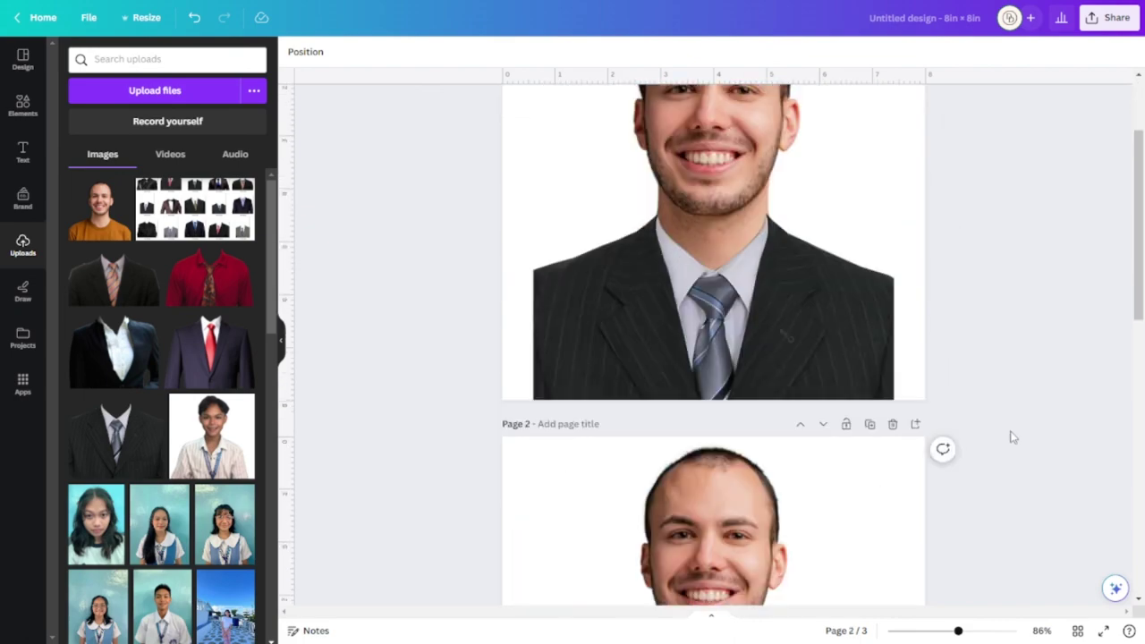
scroll(1011, 437, down, 3)
scroll(1011, 436, down, 12)
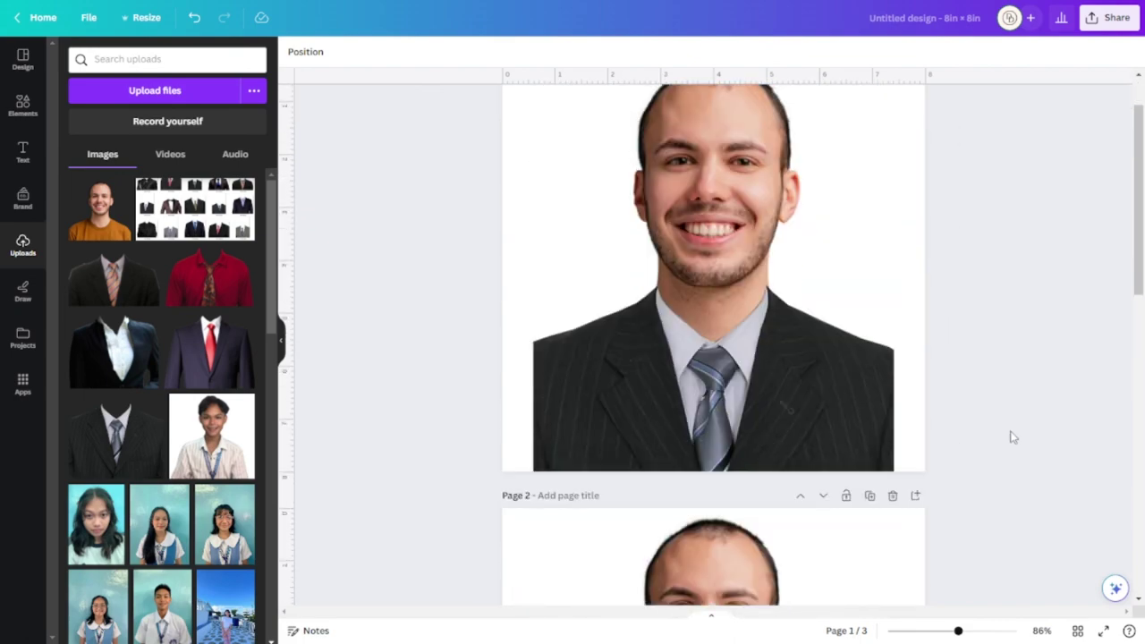
scroll(1012, 437, up, 18)
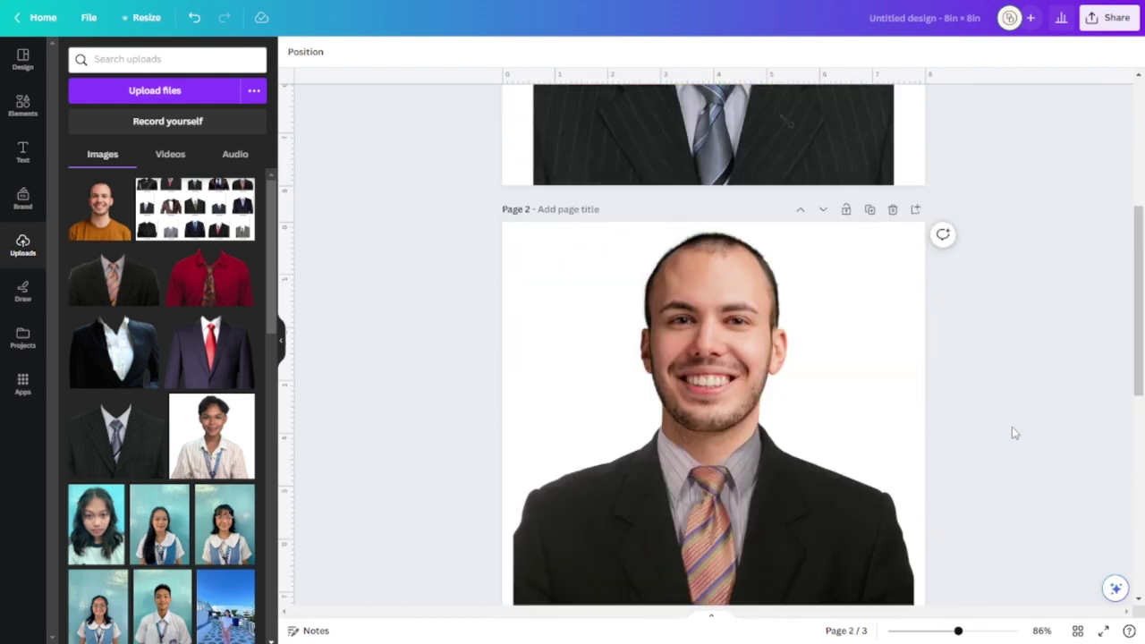
scroll(1015, 432, down, 17)
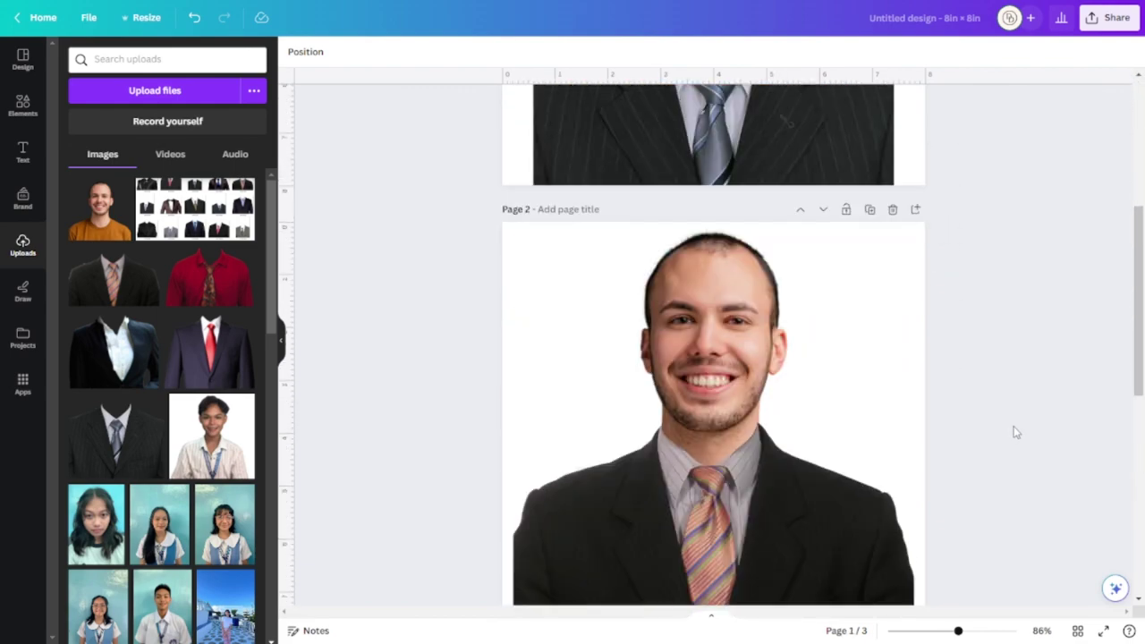
scroll(1015, 450, down, 2)
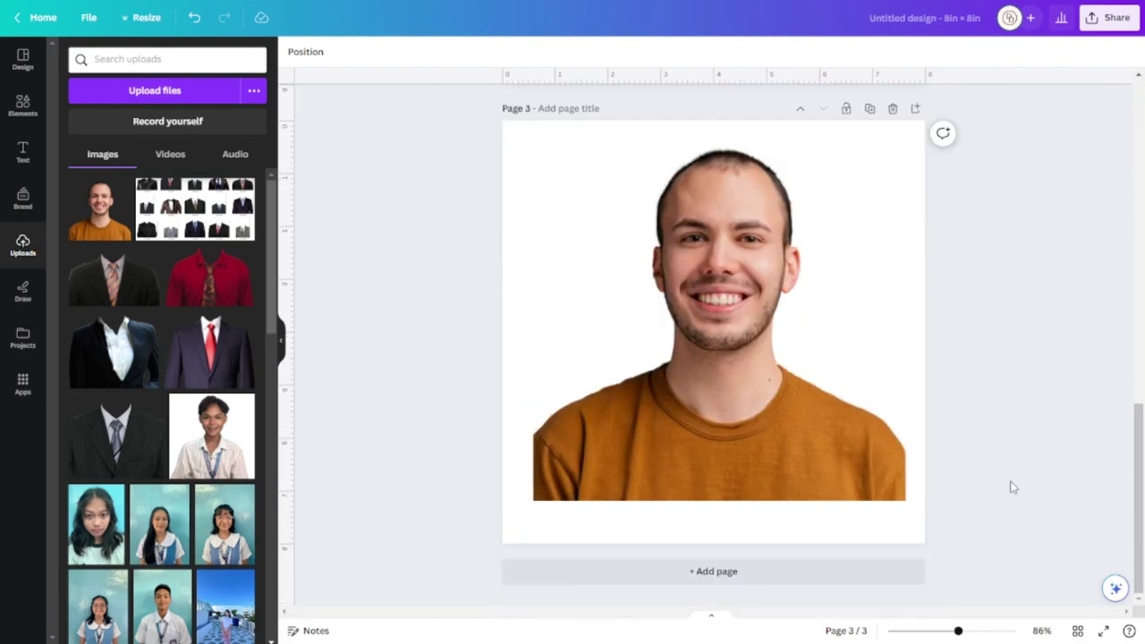
Hide the uploads sidebar, zoom out to 58%, and review the pages from page 3 up to page 1
click(284, 347)
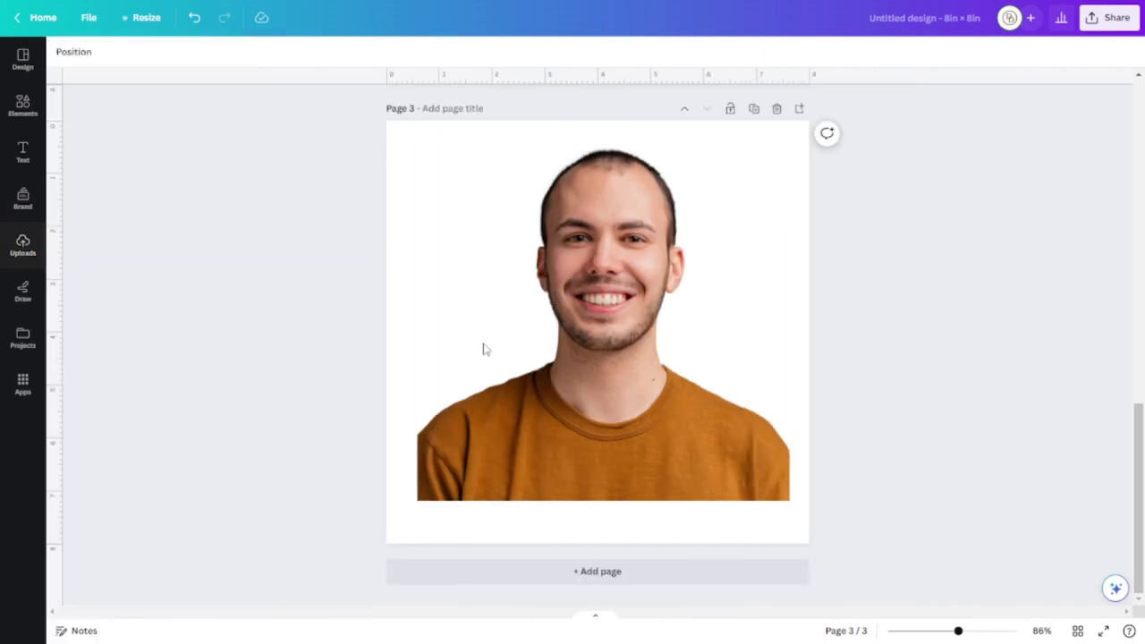
drag(959, 631, 944, 631)
scroll(988, 483, up, 1)
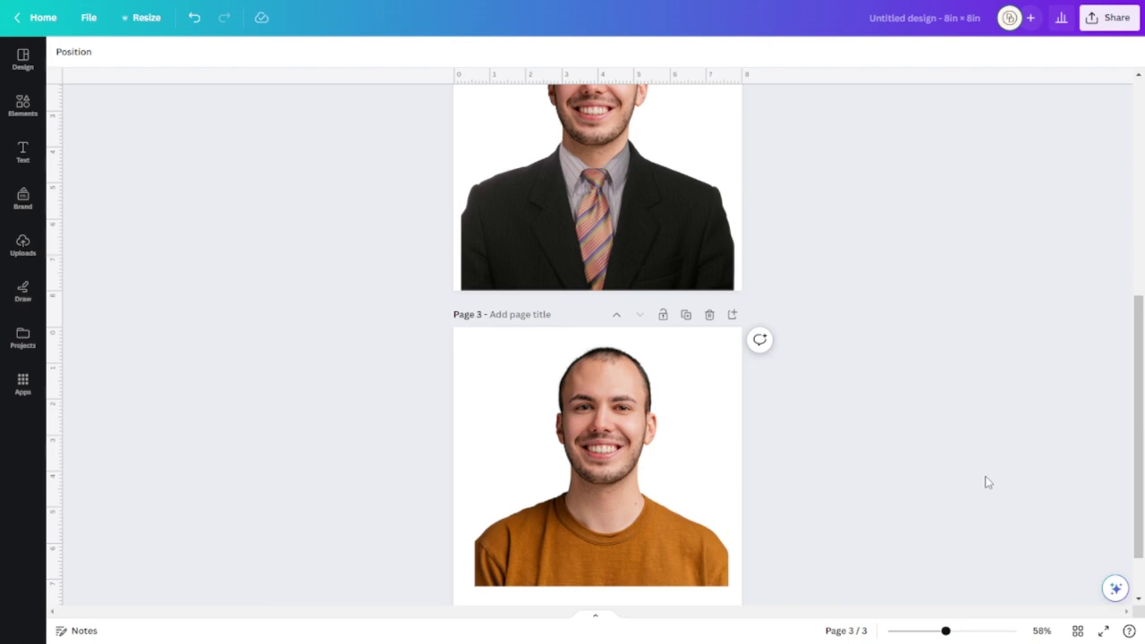
scroll(985, 480, up, 2)
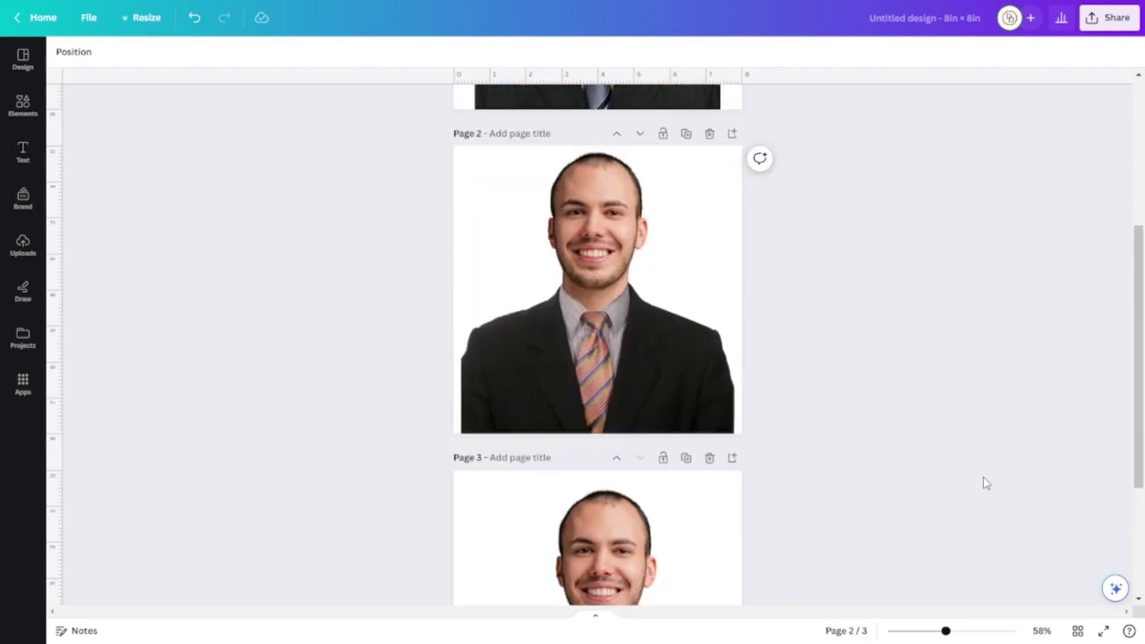
scroll(983, 483, up, 4)
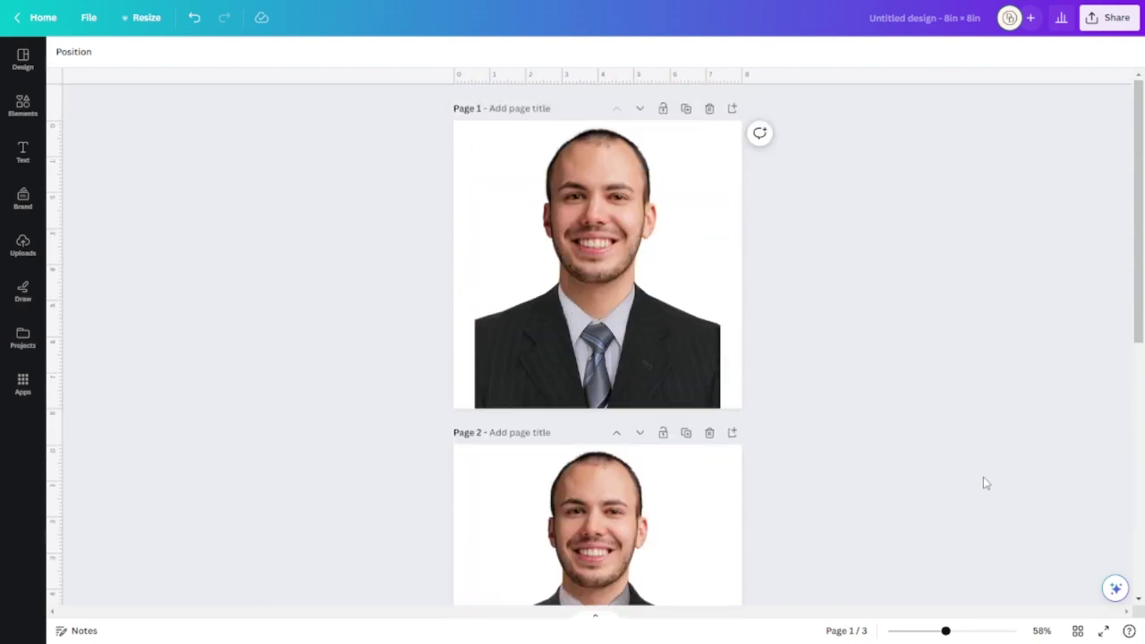